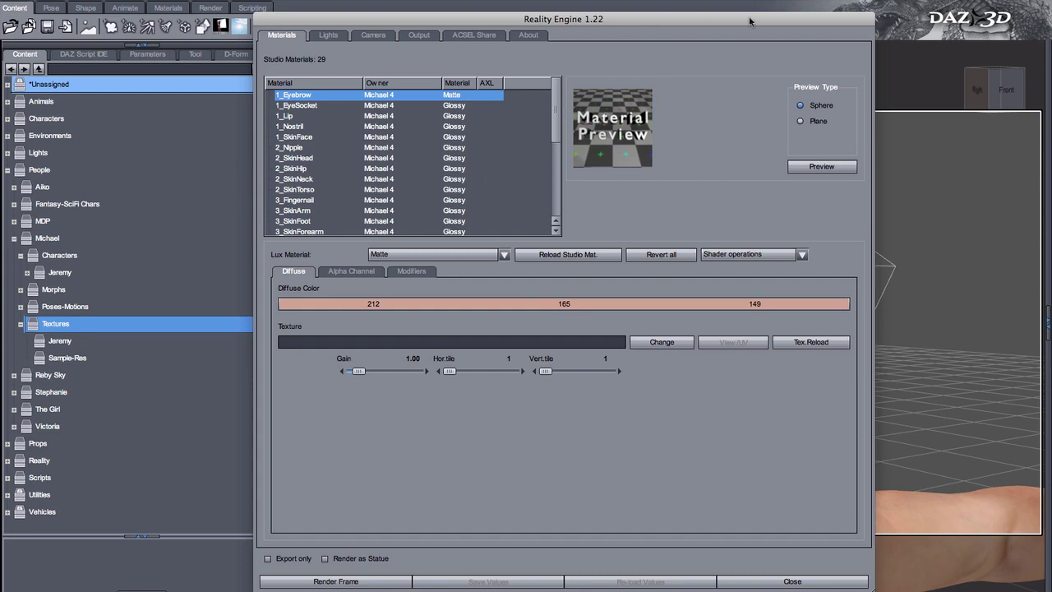
Shift the Reality window aside, then view 7_EyeSurface and the 5_Cornea Glass settings (strength 1.00).
left_click_drag(773, 20, 707, 34)
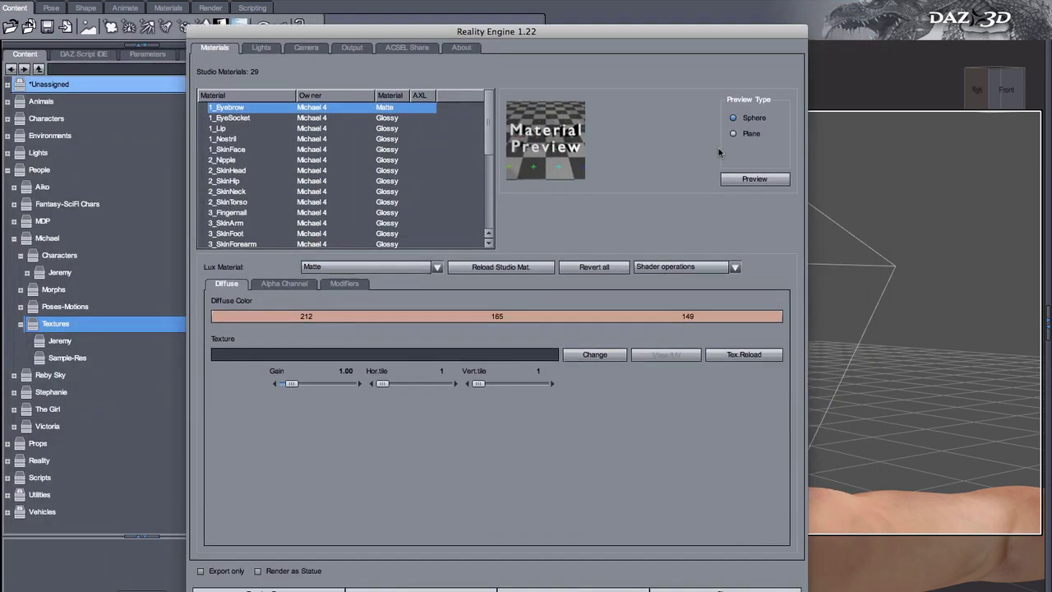
left_click_drag(775, 40, 435, 29)
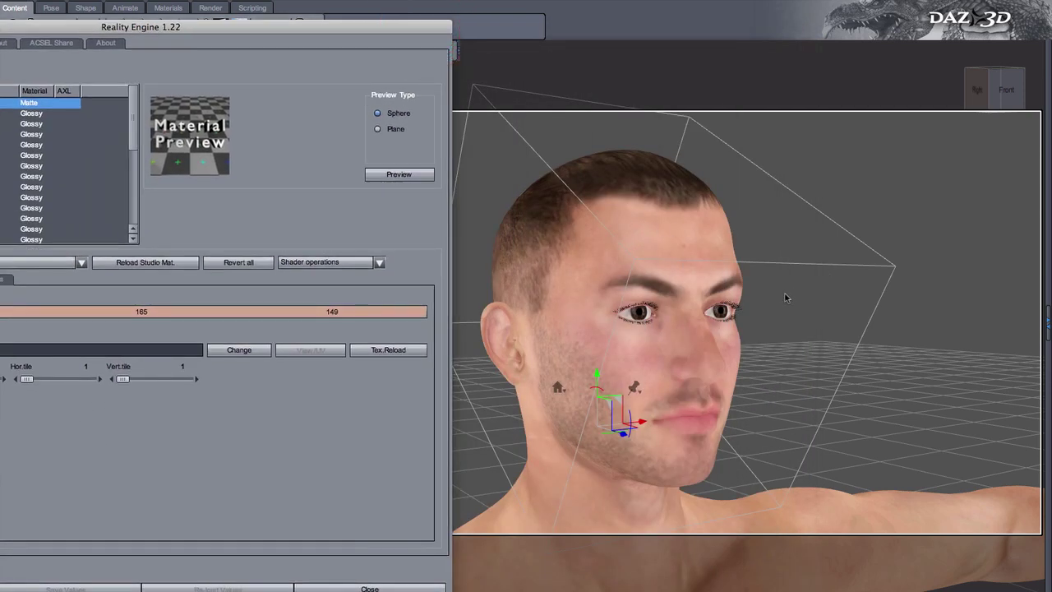
left_click_drag(401, 27, 741, 24)
left_click_drag(472, 115, 460, 207)
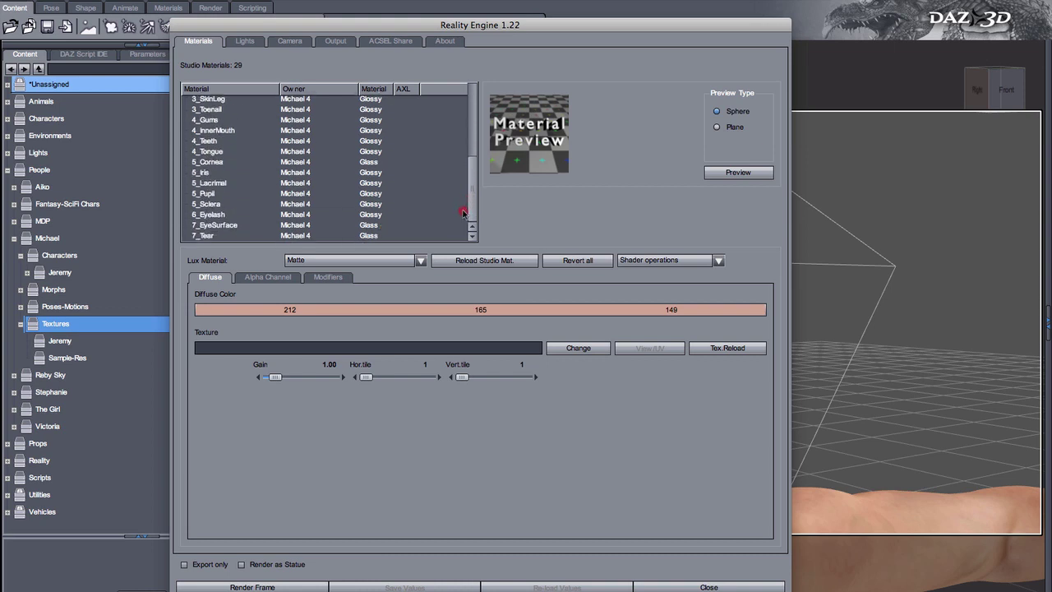
left_click(244, 225)
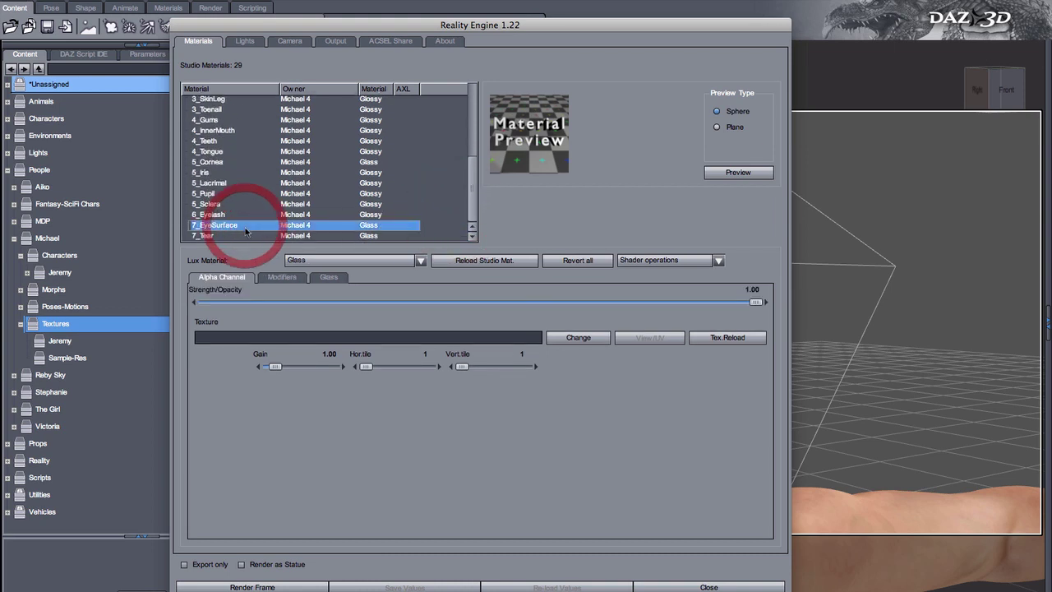
left_click(219, 162)
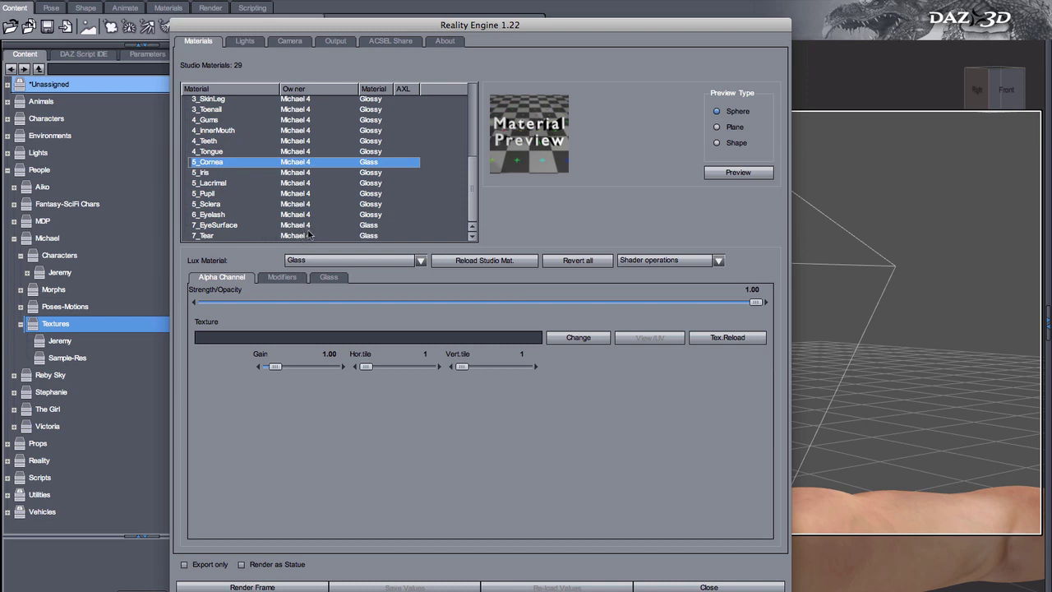
Close Reality and hide Michael 4 except lEye, then collapse the Scene panel.
key("Escape")
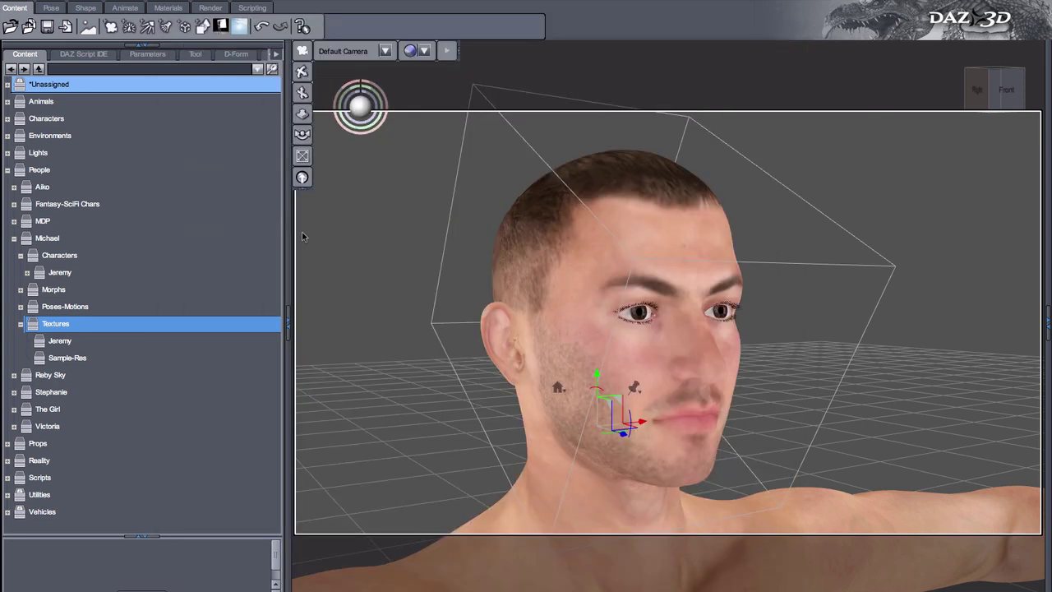
left_click(640, 314)
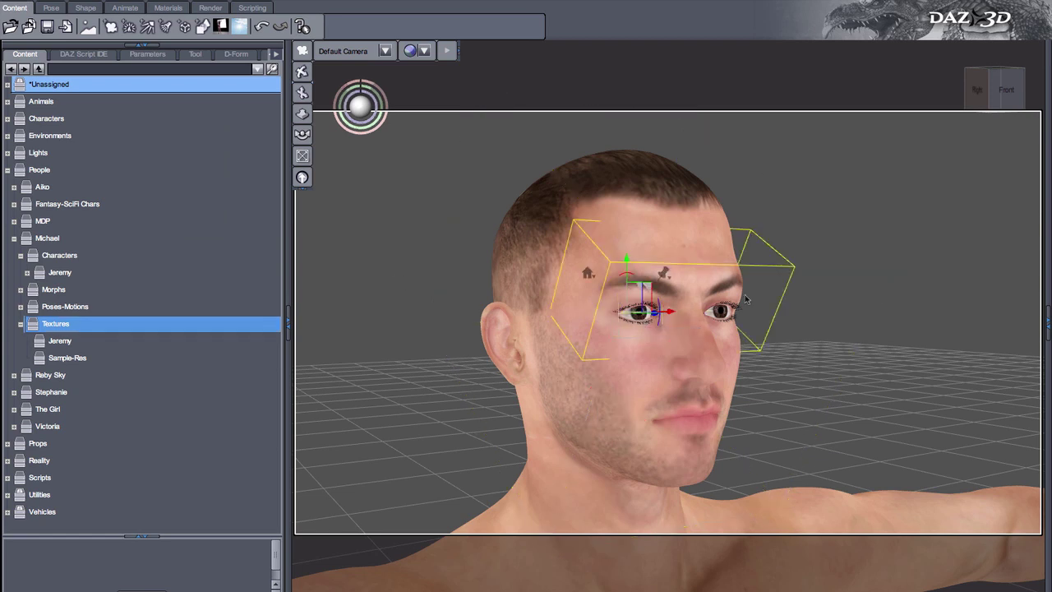
left_click(1048, 330)
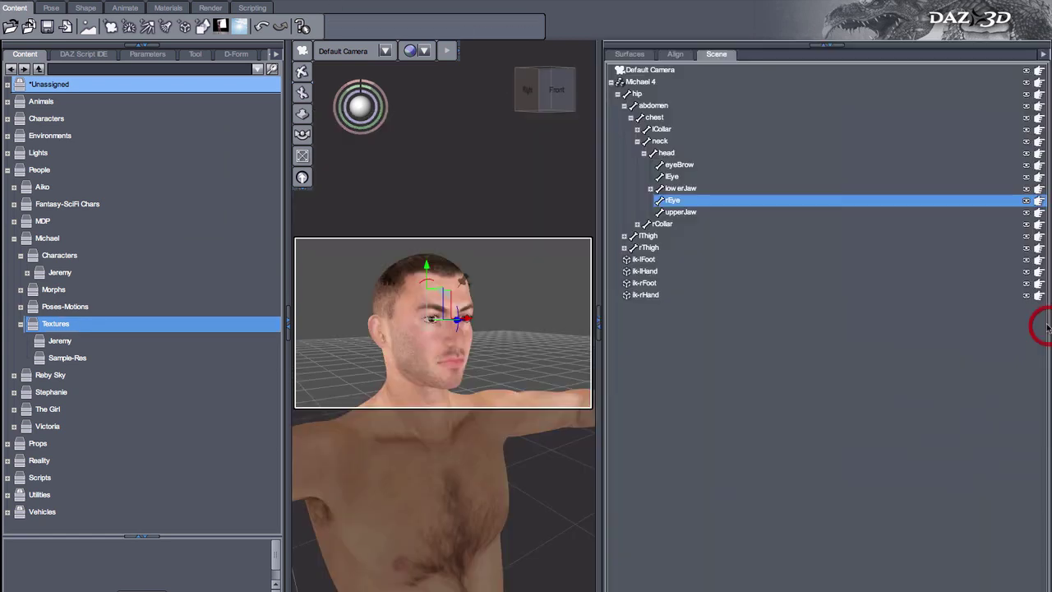
left_click(643, 82)
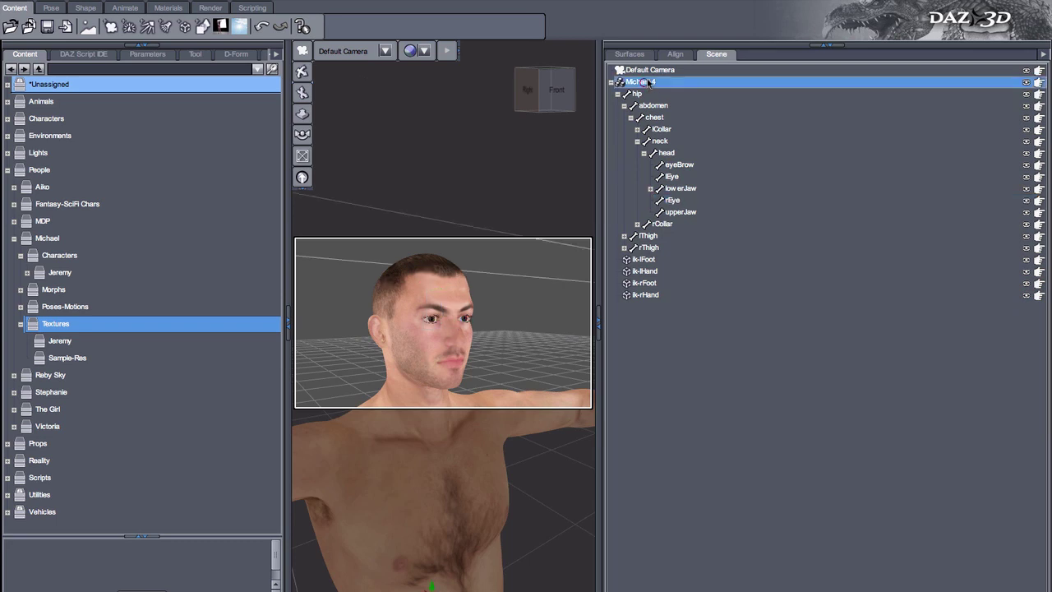
left_click(1026, 82)
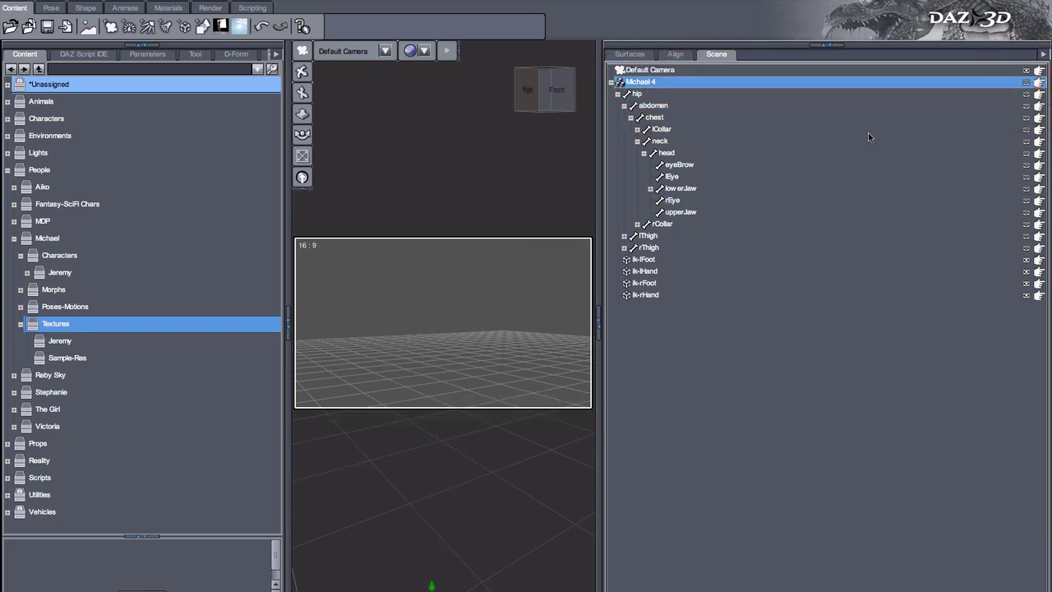
left_click(1026, 176)
left_click(462, 319)
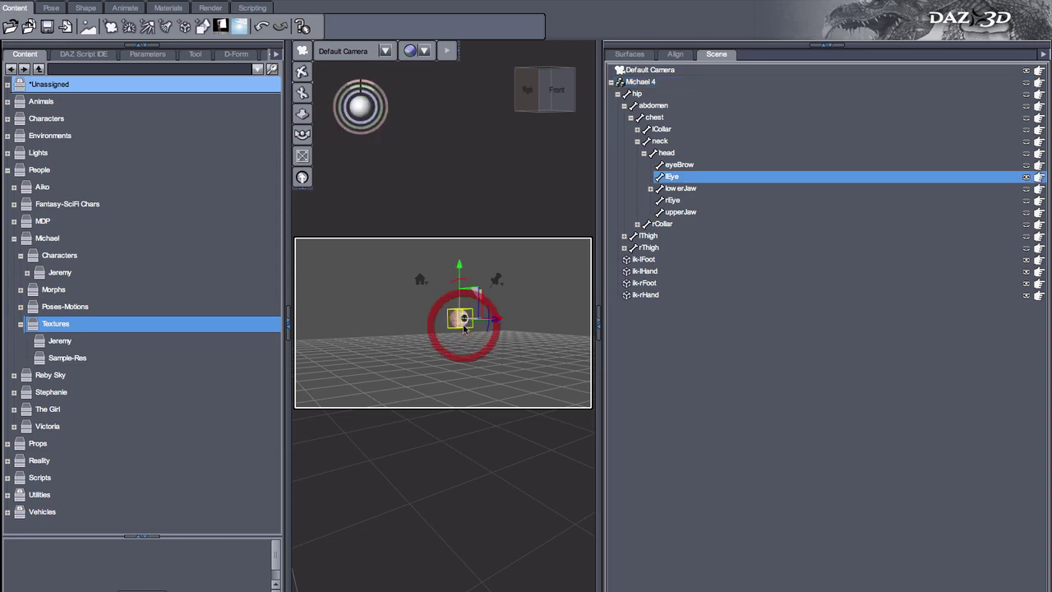
left_click(601, 335)
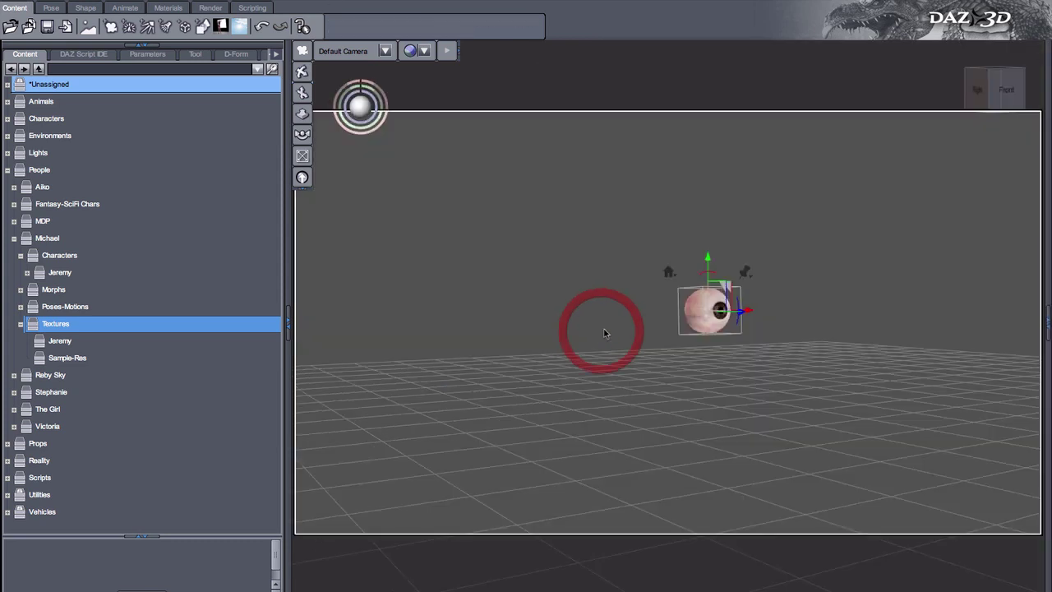
Frame the eyeball, switch to Hidden Line wireframe (Ctrl+4), and orbit to a level front view.
left_click(302, 155)
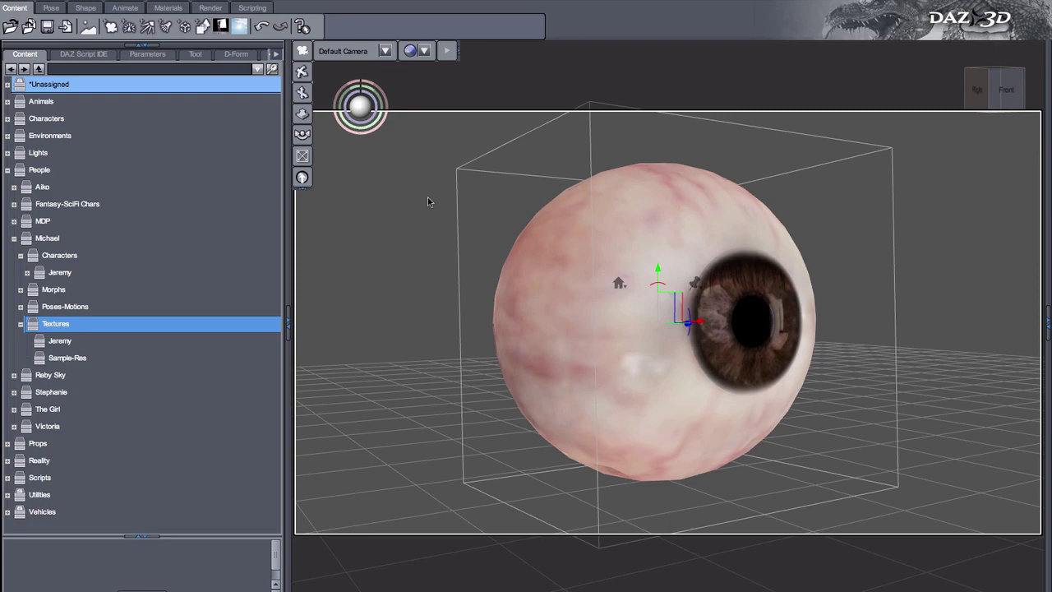
left_click_drag(534, 241, 508, 241)
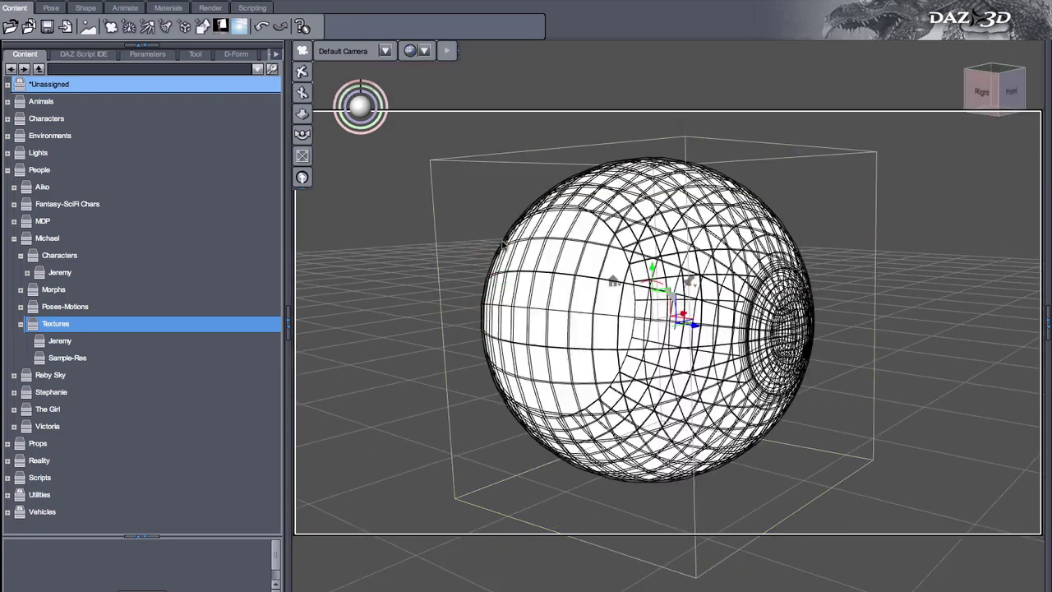
key("ctrl+4")
left_click_drag(444, 258, 613, 244)
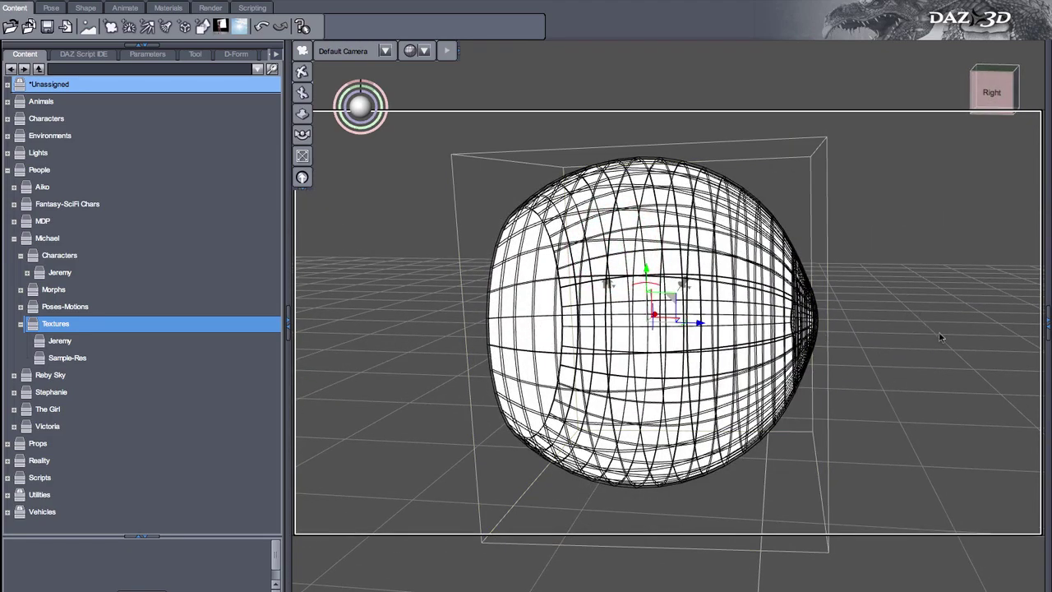
left_click_drag(940, 336, 112, 298)
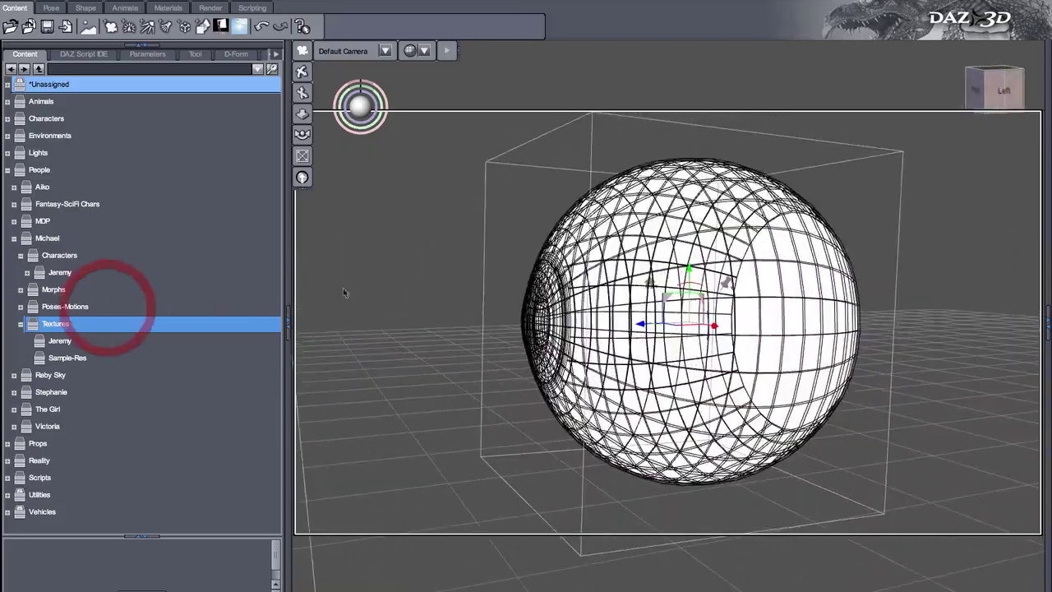
left_click_drag(461, 306, 370, 292)
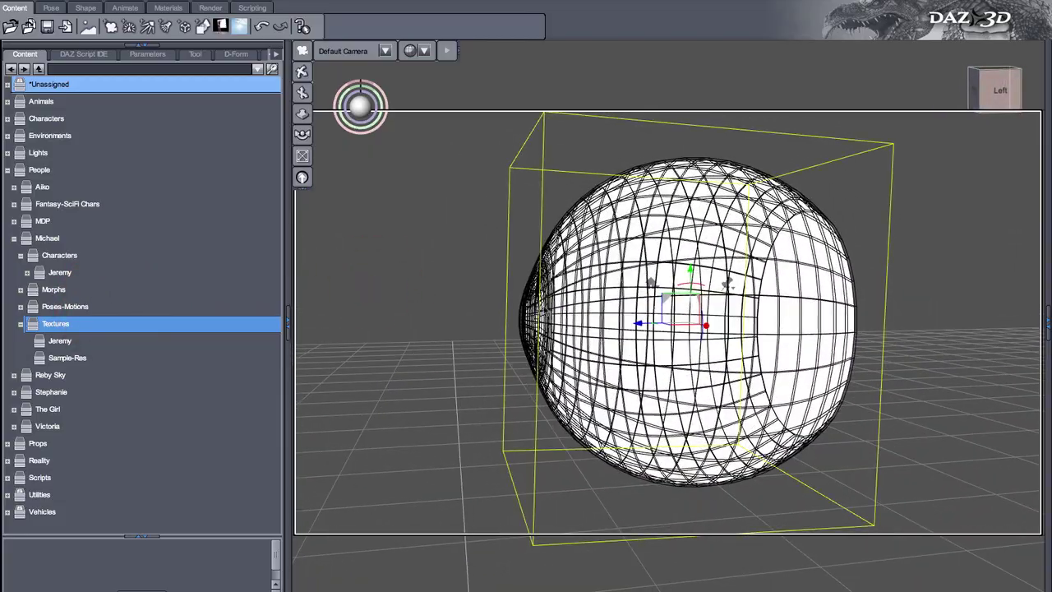
left_click_drag(443, 290, 898, 293)
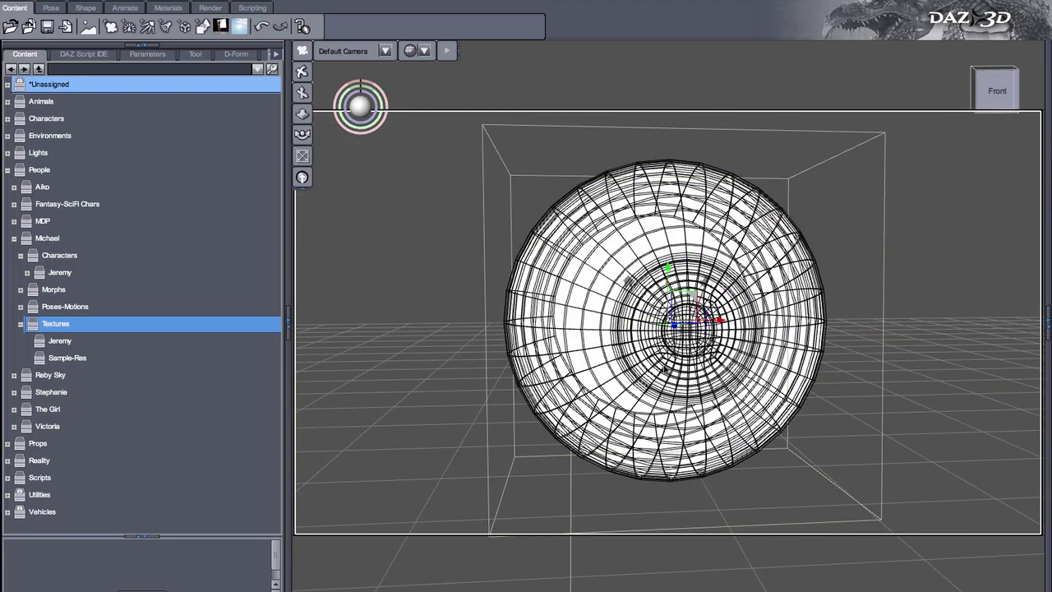
left_click_drag(435, 263, 615, 279)
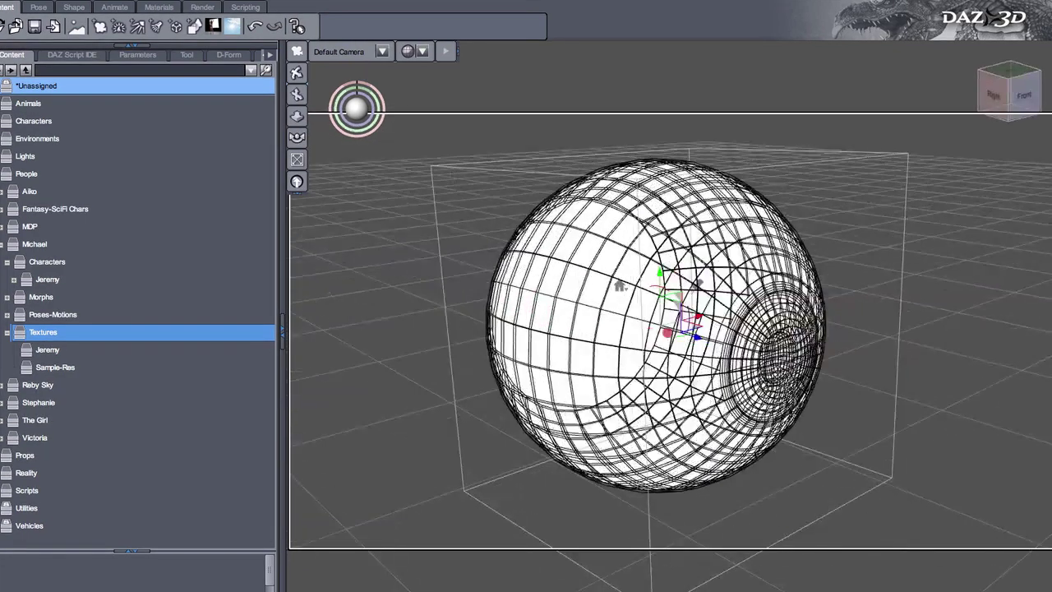
left_click_drag(739, 247, 538, 425)
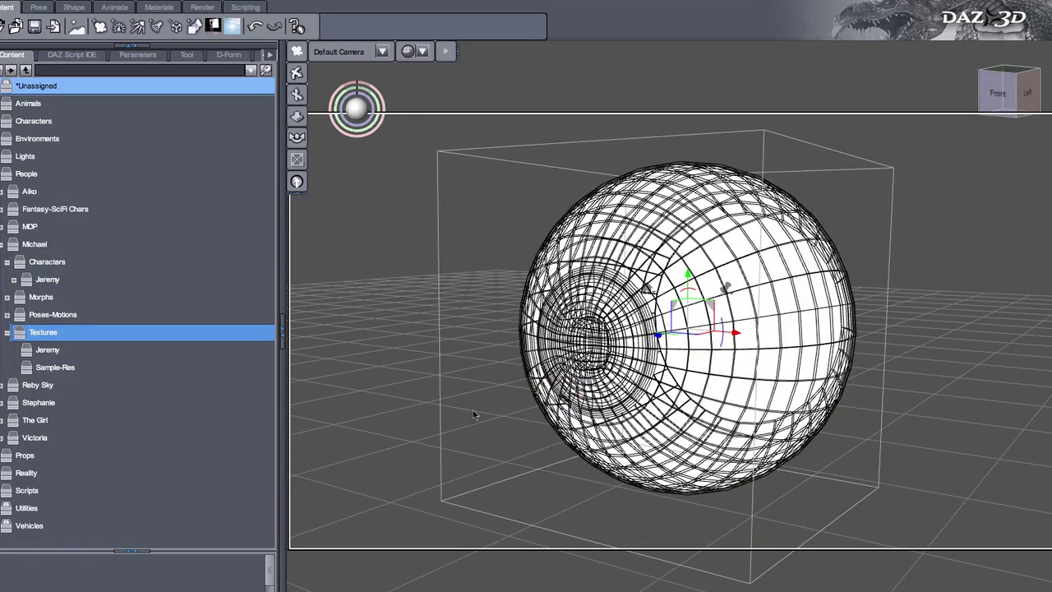
Orbit around the right side and front of the wireframe eyeball to inspect its cornea and iris layers.
left_click_drag(407, 368, 541, 446)
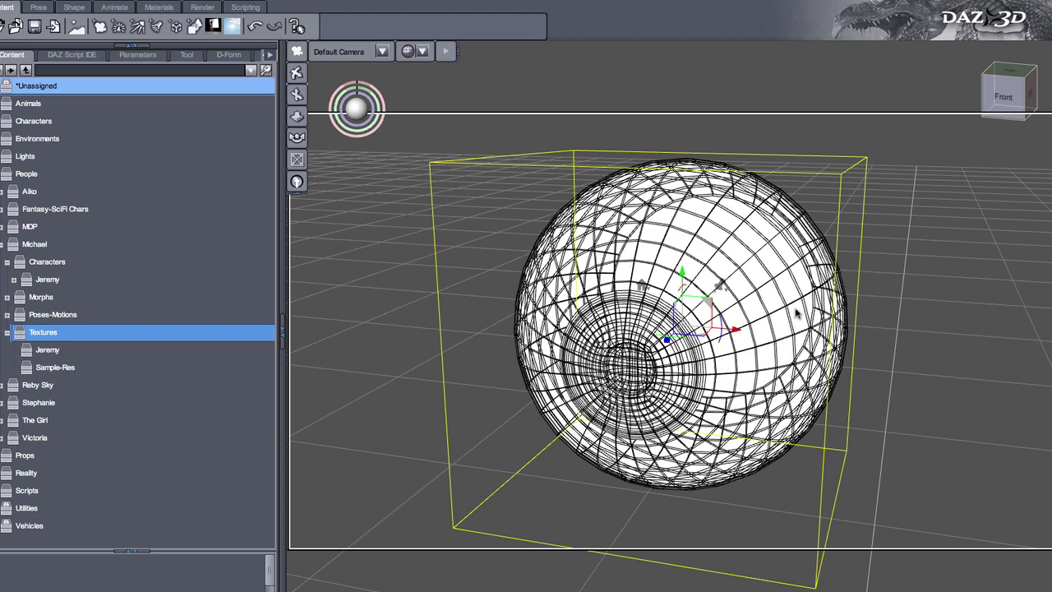
left_click_drag(921, 366, 788, 354, "alt")
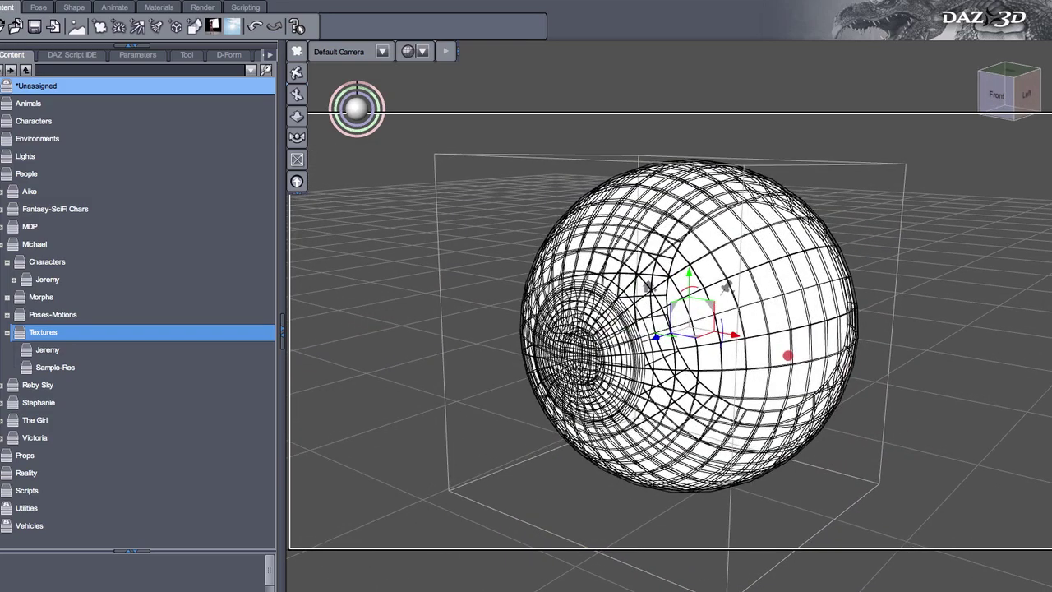
left_click(788, 355)
left_click_drag(430, 305, 957, 282, "alt")
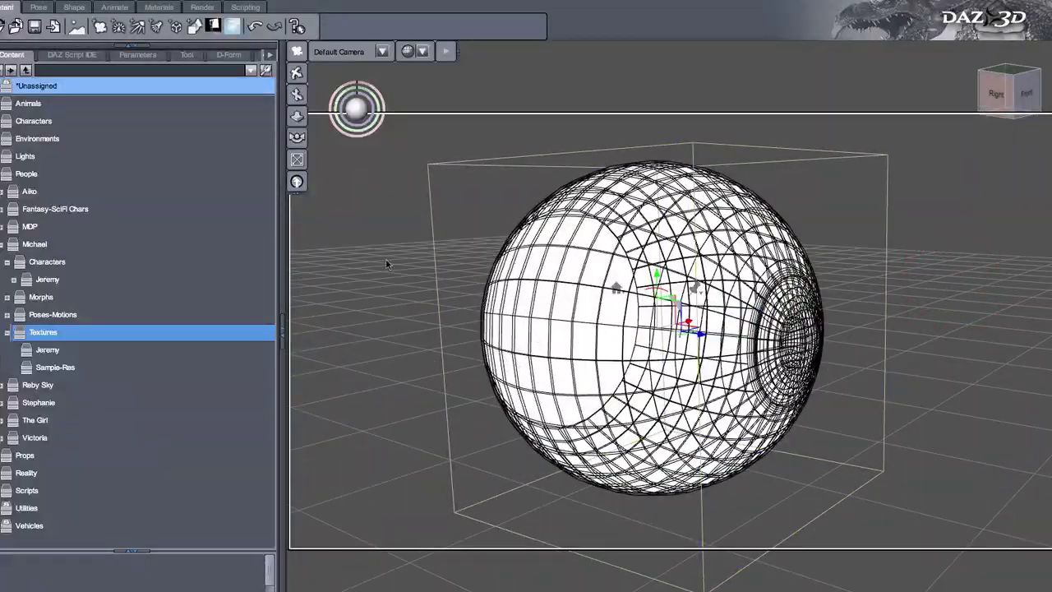
left_click_drag(385, 260, 315, 242, "alt")
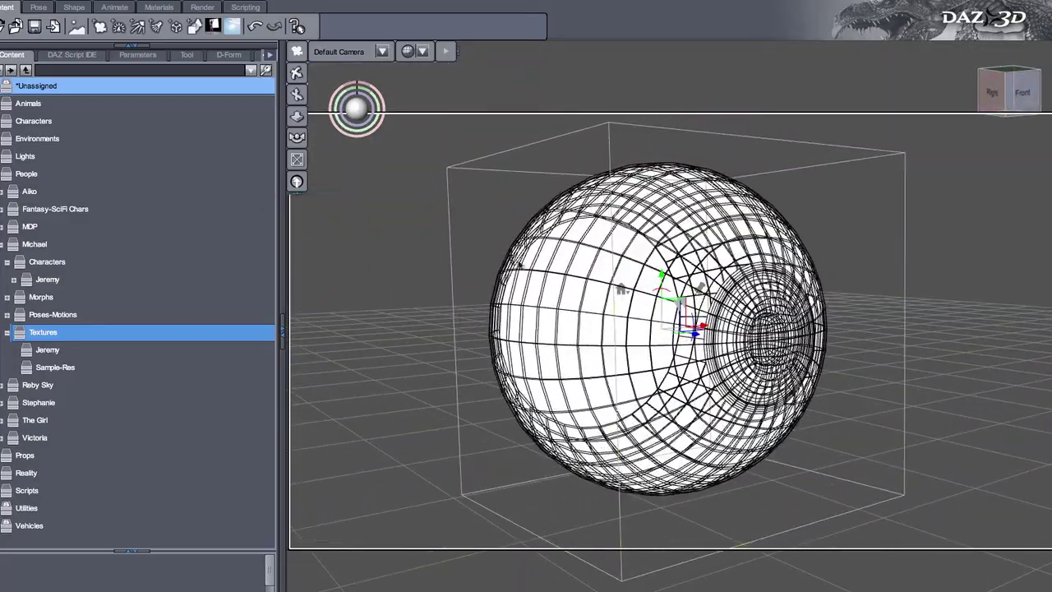
left_click_drag(880, 362, 740, 428, "alt")
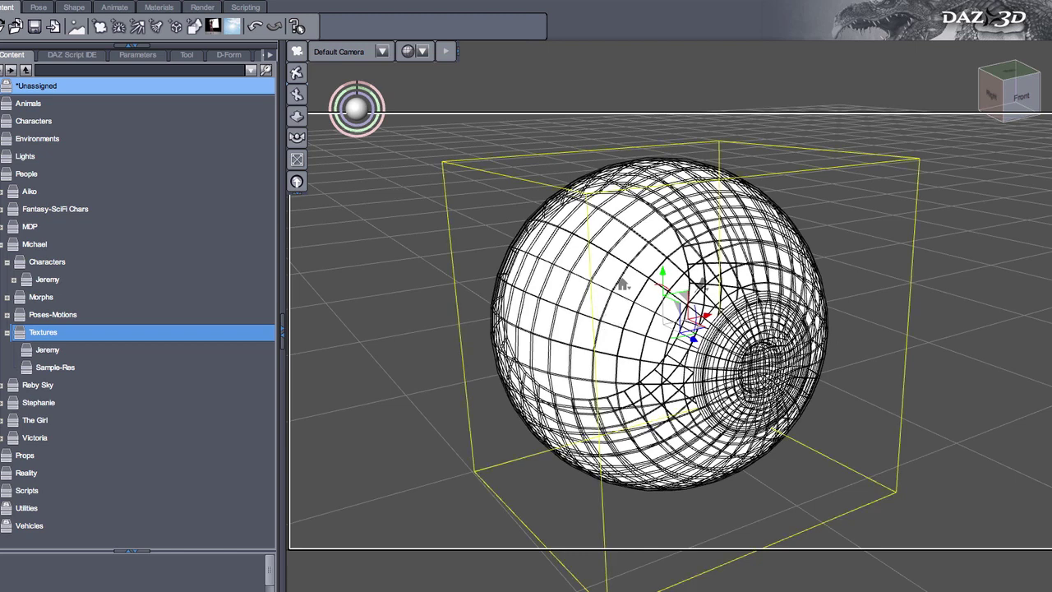
Review 5_Cornea, 7_EyeSurface, 5_Iris, 5_Pupil and 5_Sclera, ending on 5_Cornea's bump settings.
left_click(625, 282)
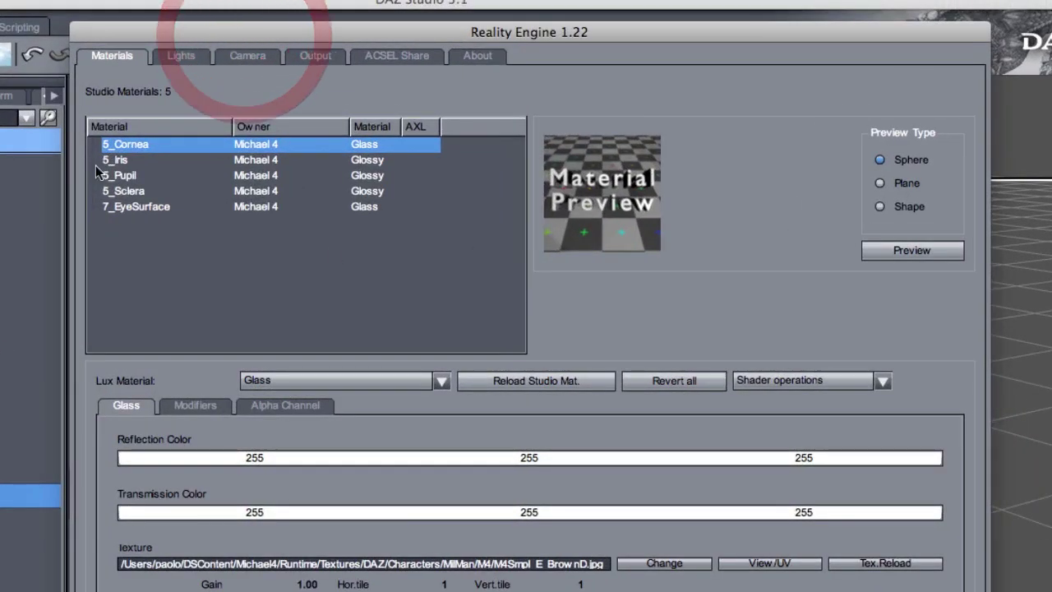
left_click(119, 144)
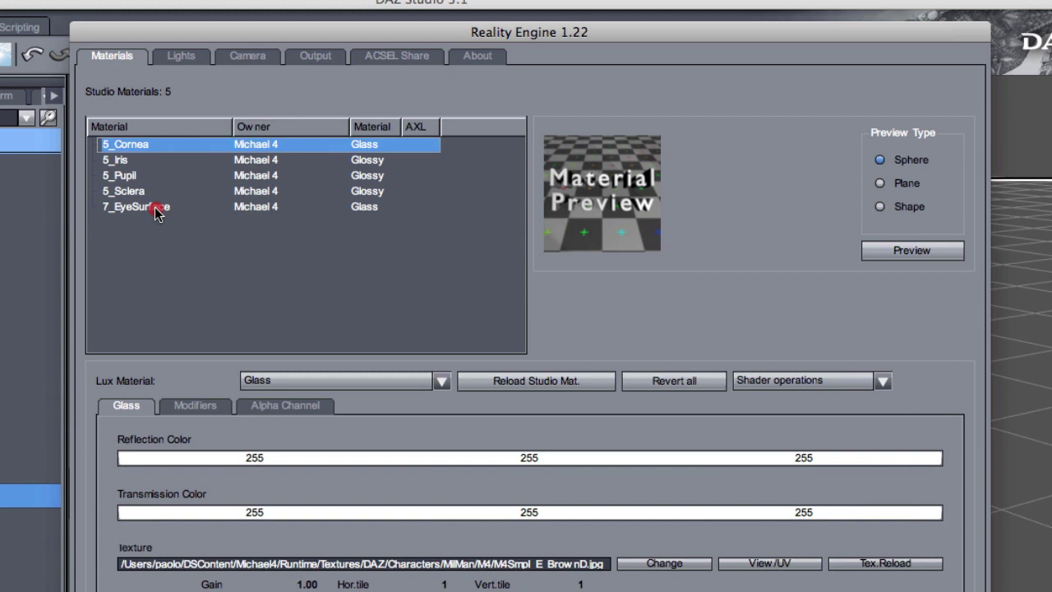
left_click(146, 208)
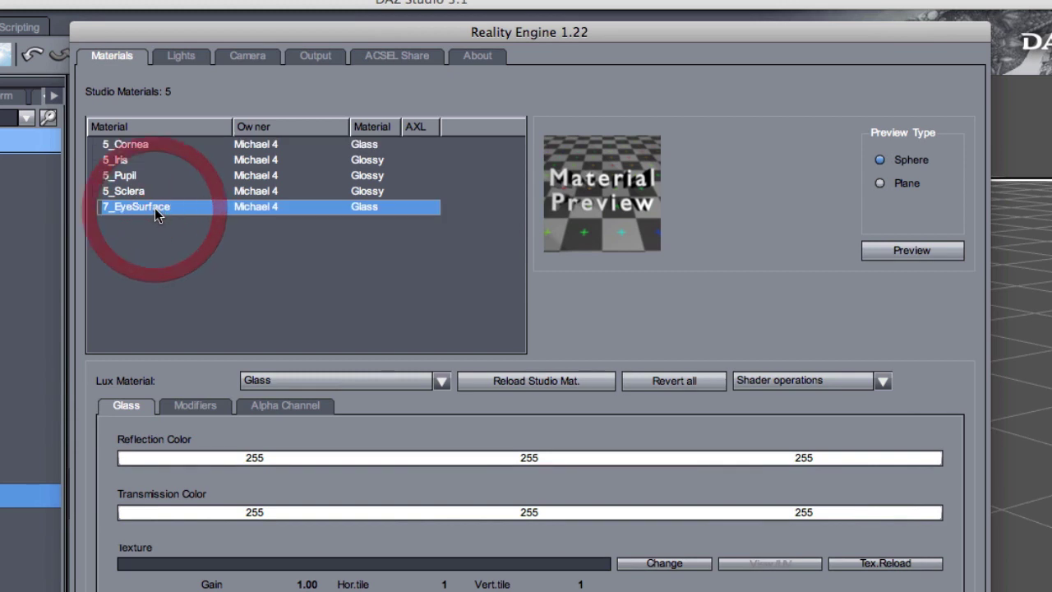
left_click(123, 160)
left_click(123, 175)
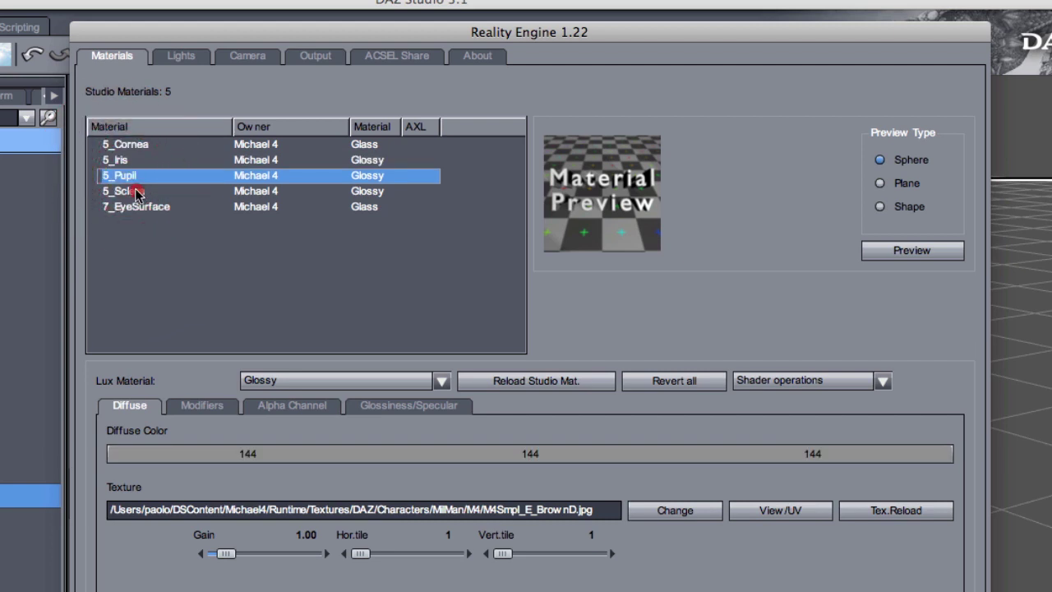
left_click(136, 190)
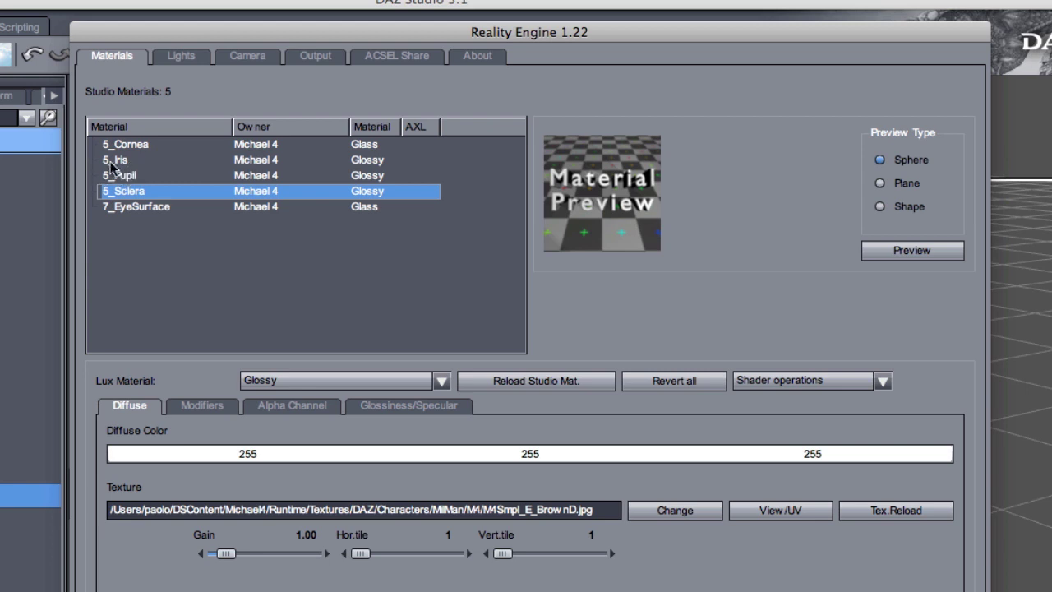
left_click(135, 146)
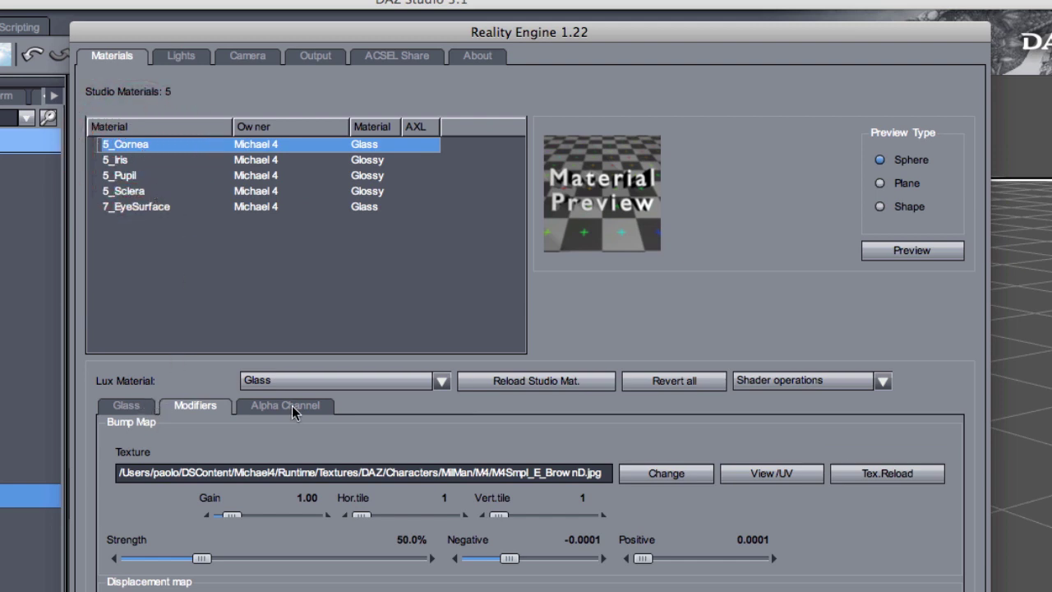
Check the cornea's Glass colour and texture path, then render at 50% frame size (640x360).
left_click(119, 406)
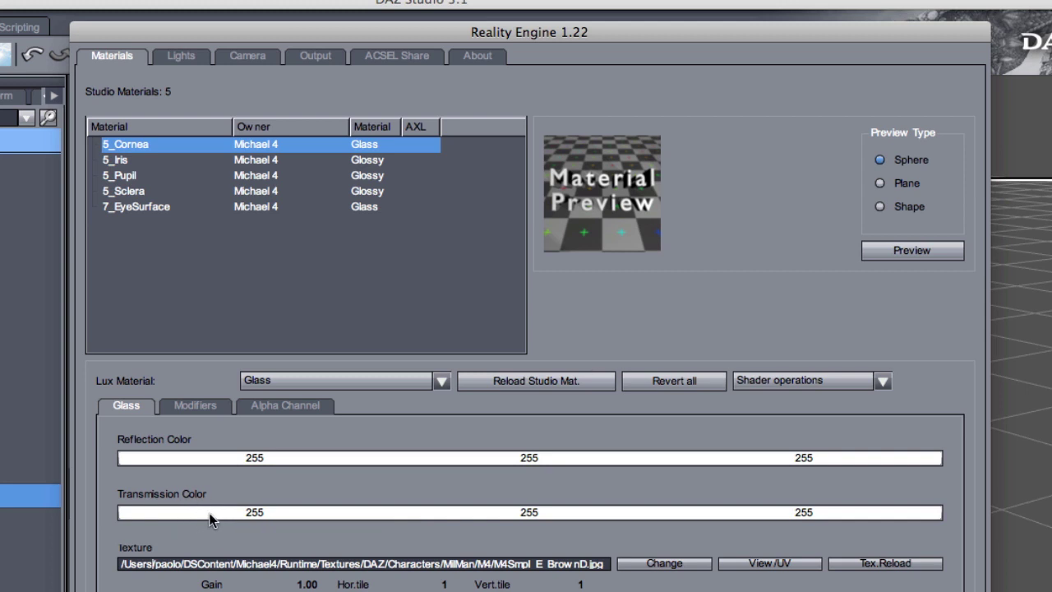
left_click(333, 566)
left_click(315, 56)
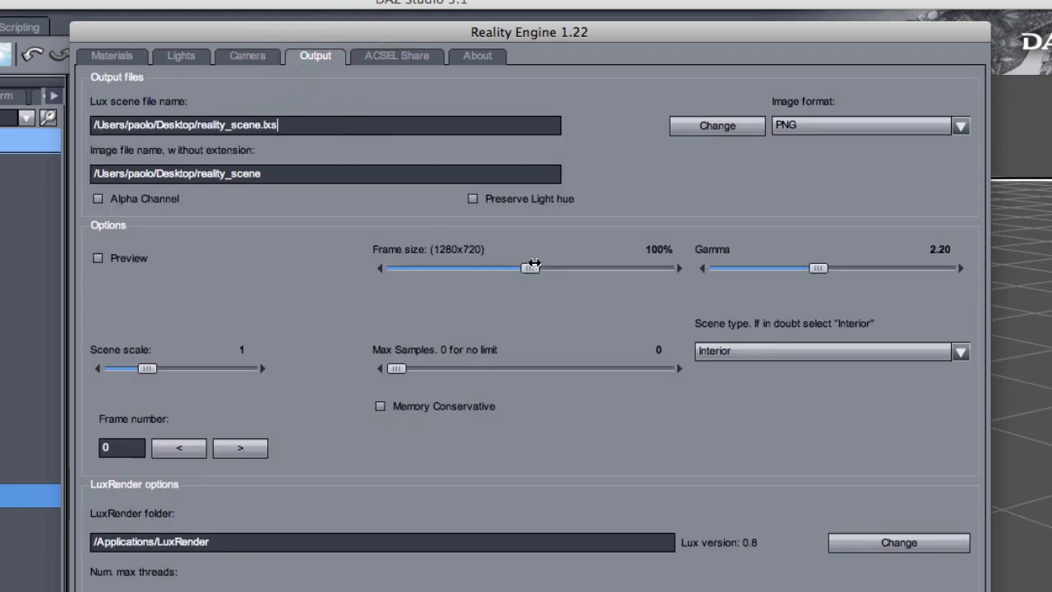
left_click_drag(534, 264, 444, 266)
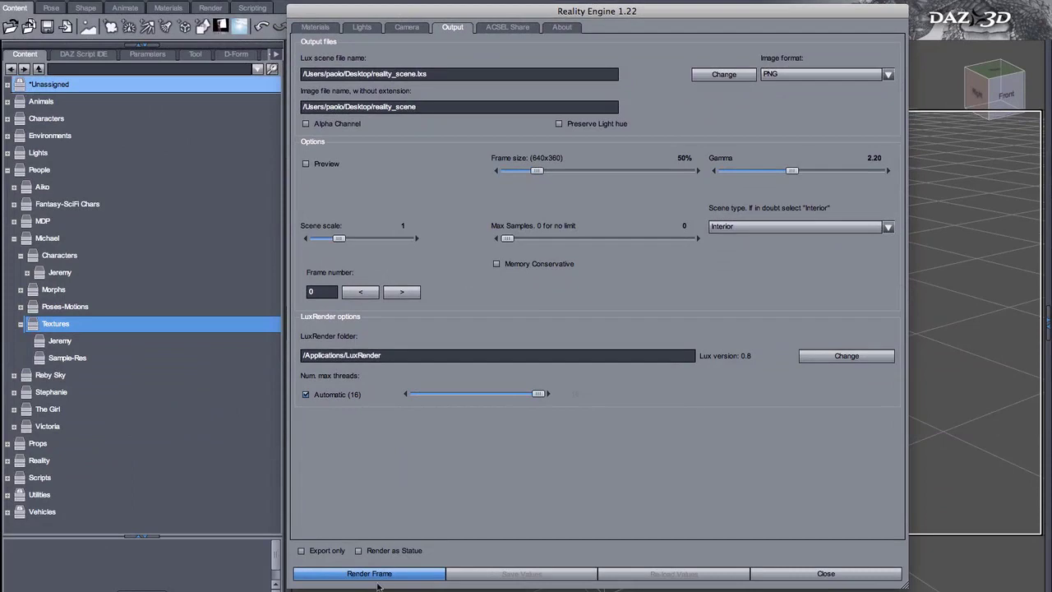
left_click(382, 573)
Dismiss the lights-off alert, close Reality, and reopen it on the 5_Cornea Glass material.
left_click(608, 324)
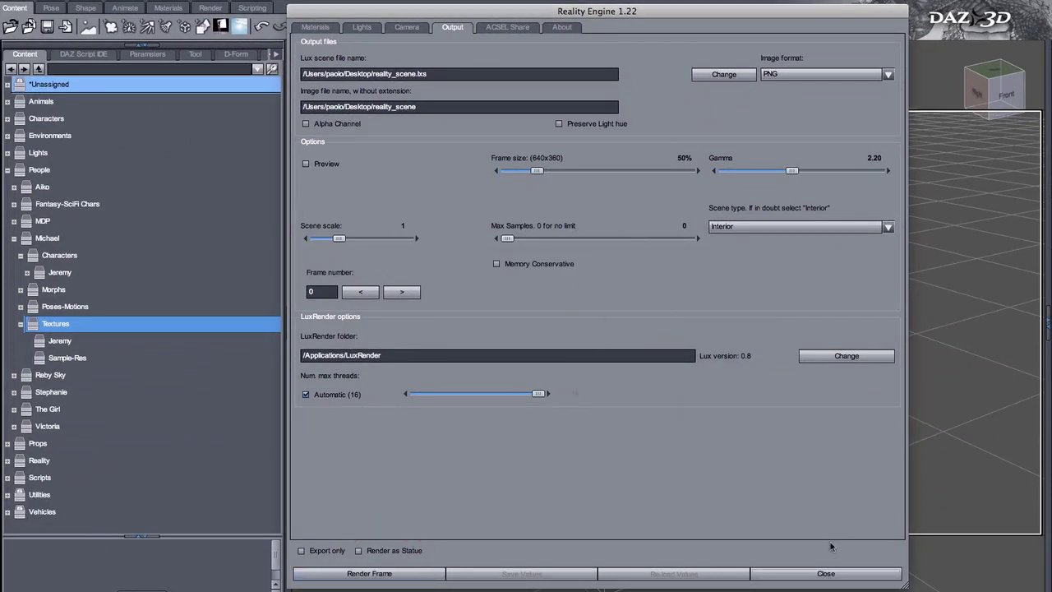
left_click(822, 573)
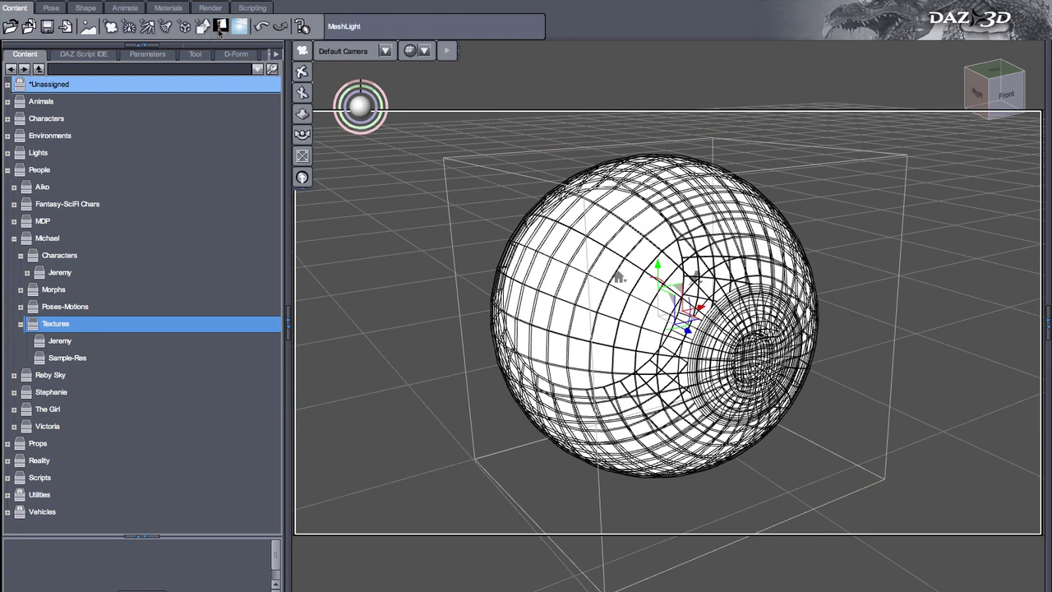
left_click(220, 27)
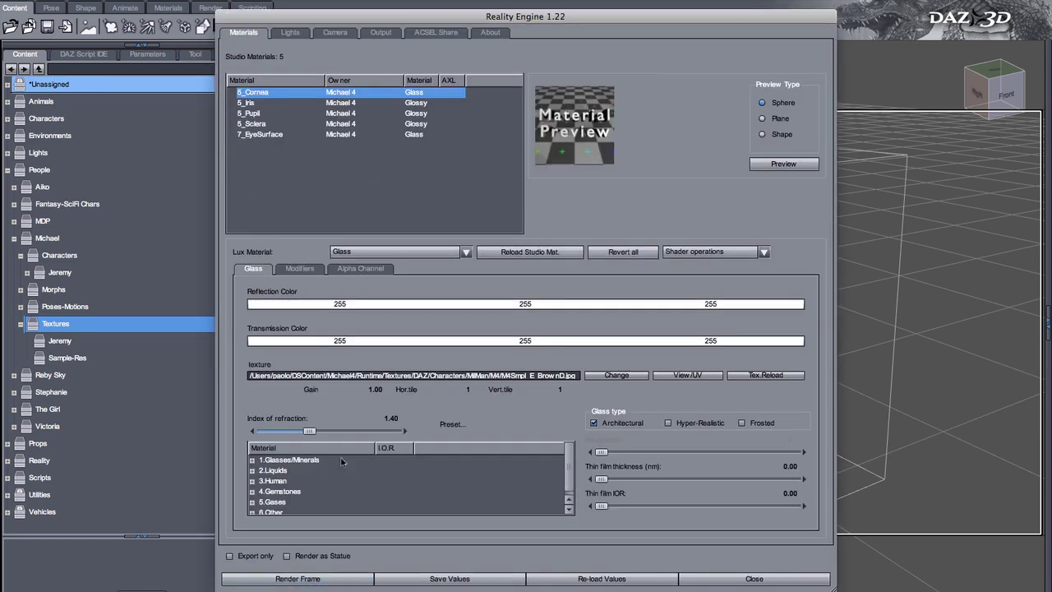
Render the eye, then delete the brown iris texture path from 5_Cornea and render again.
left_click(303, 579)
left_click_drag(574, 376, 242, 355)
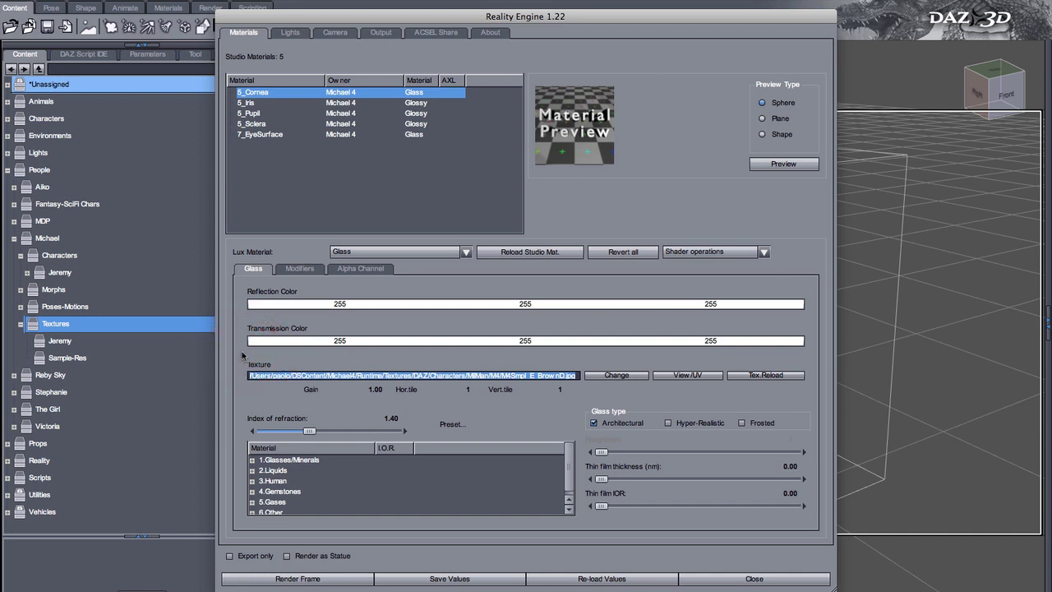
key("BackSpace")
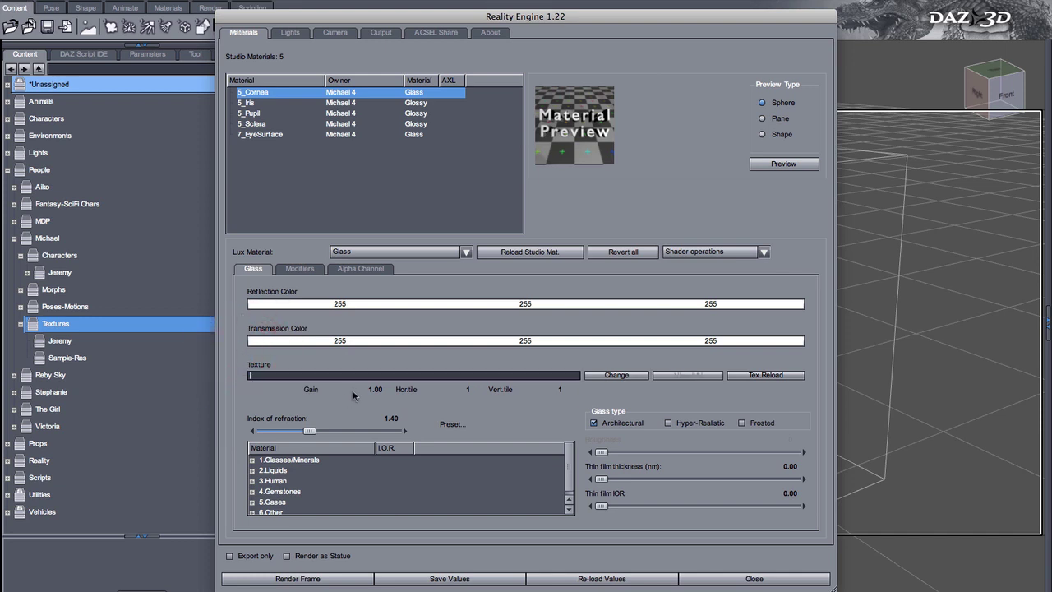
left_click(299, 575)
Set 5_Cornea's transmission colour to pale blue (219, 235, 255) by lowering saturation, then re-render.
left_click(362, 341)
left_click(458, 391)
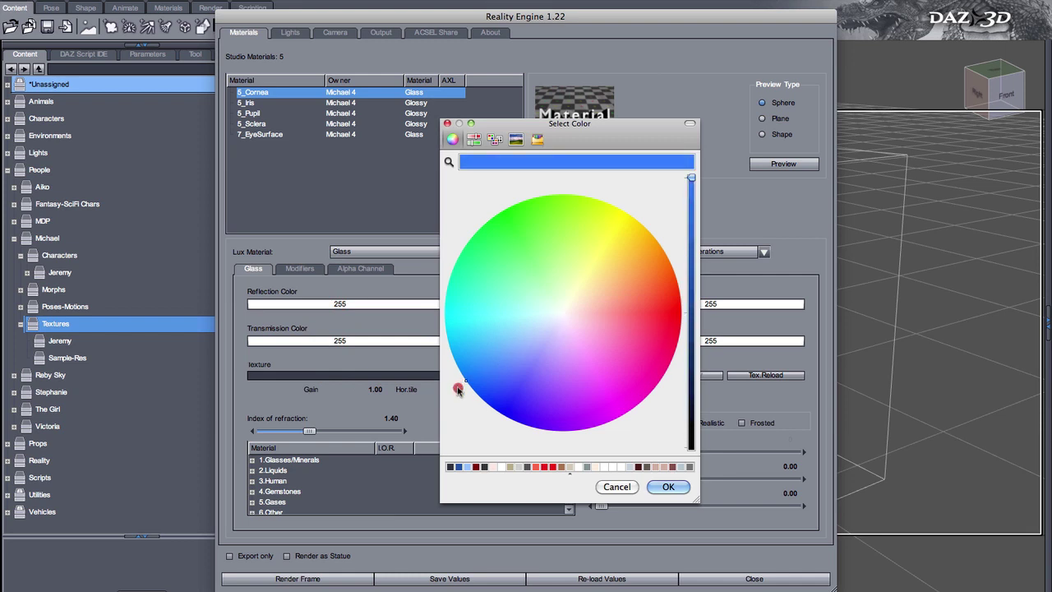
left_click(668, 487)
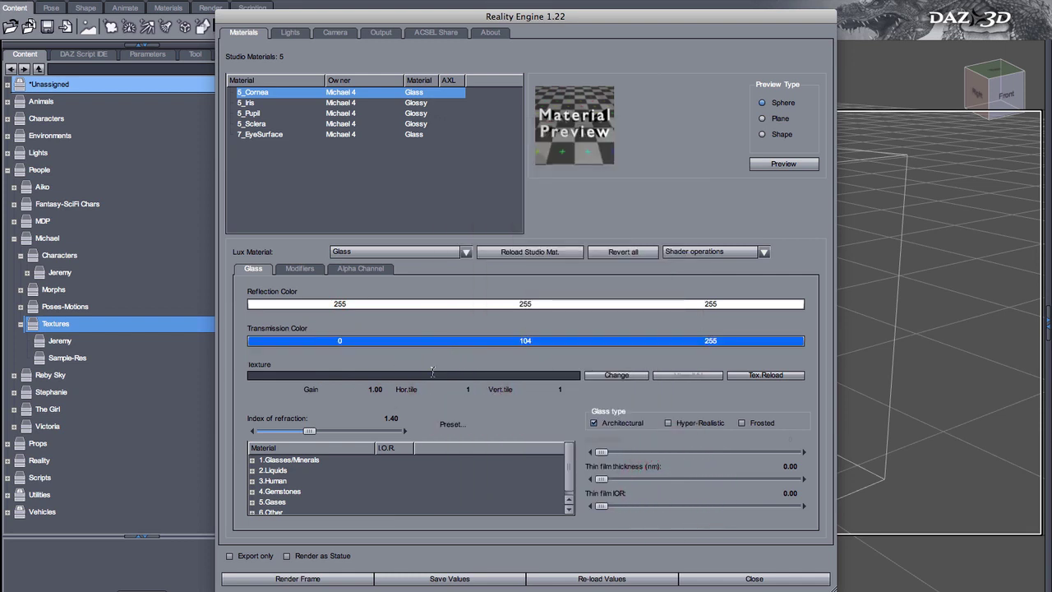
left_click(465, 340)
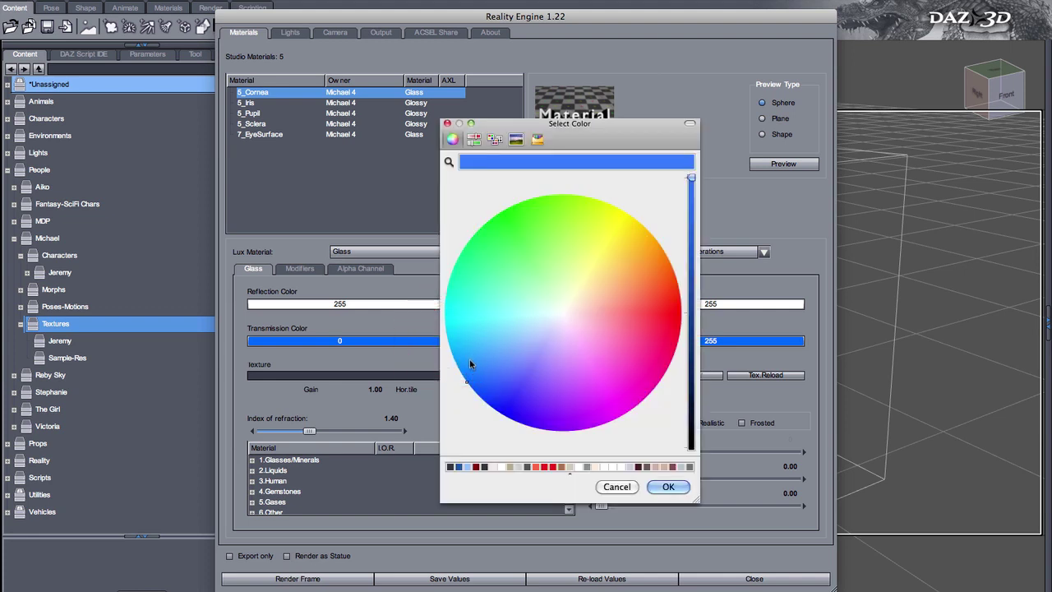
left_click(474, 140)
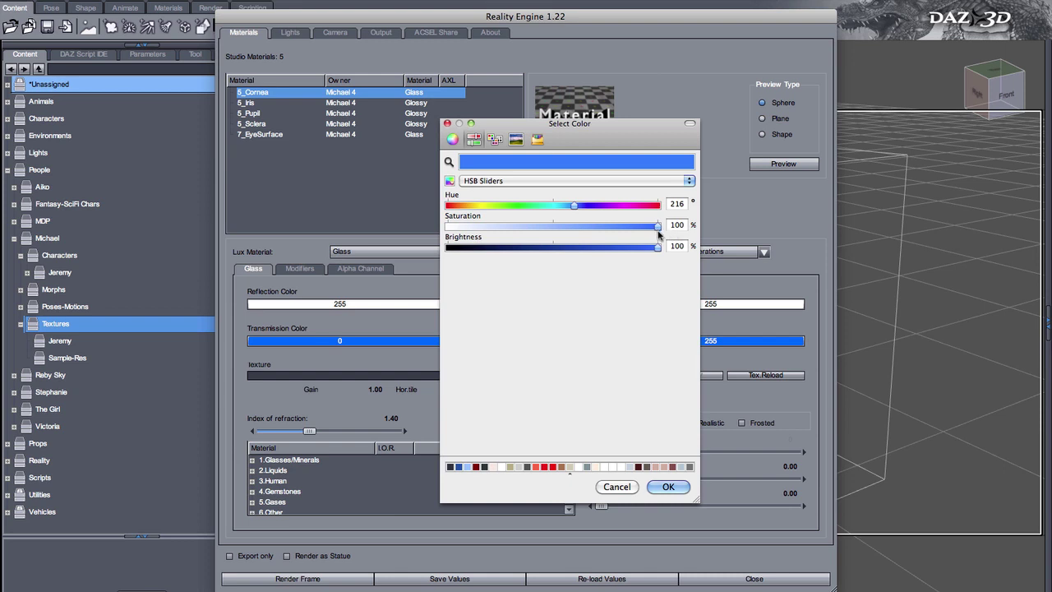
left_click_drag(659, 230, 471, 228)
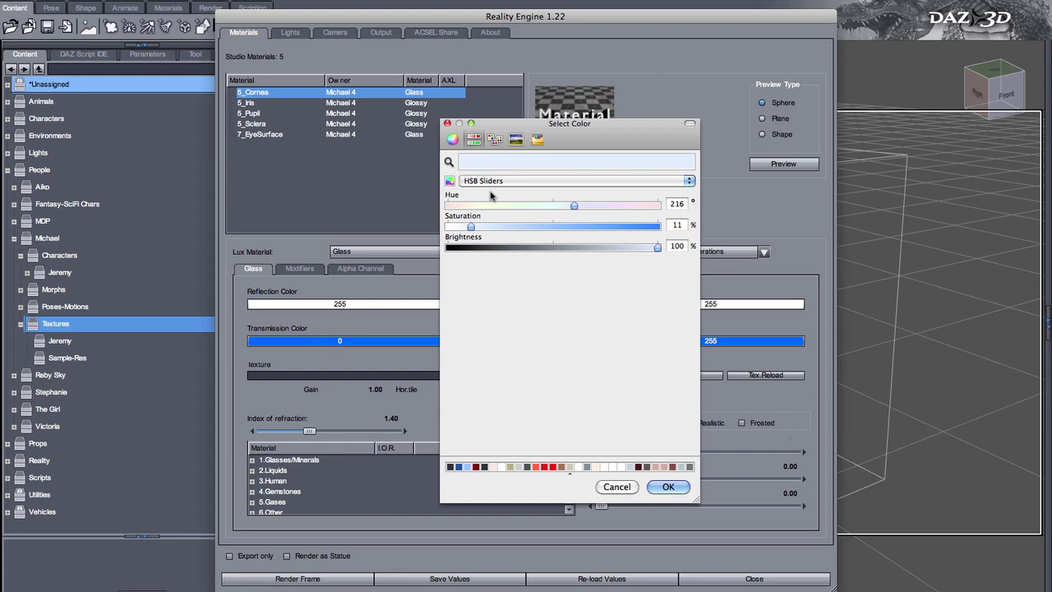
left_click(670, 487)
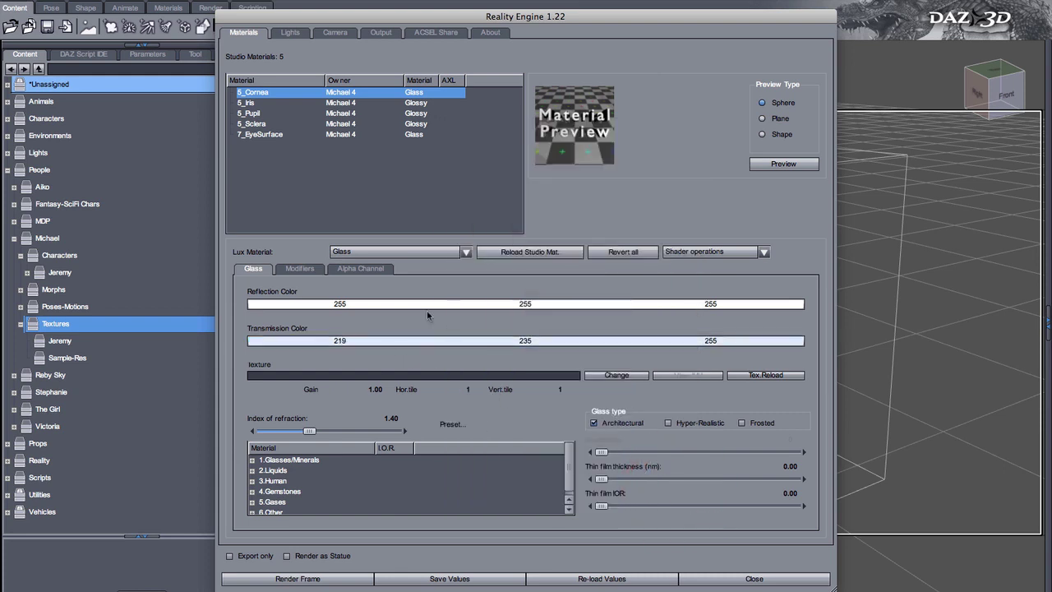
left_click(297, 580)
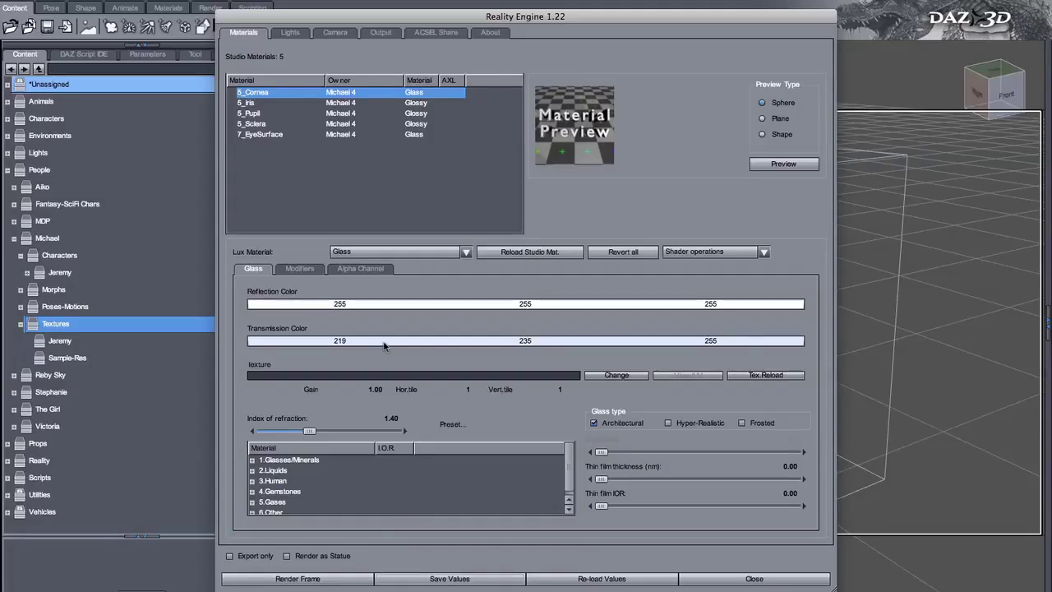
Raise transmission colour saturation to about 50% (97, 170, 255) and render again.
left_click(388, 341)
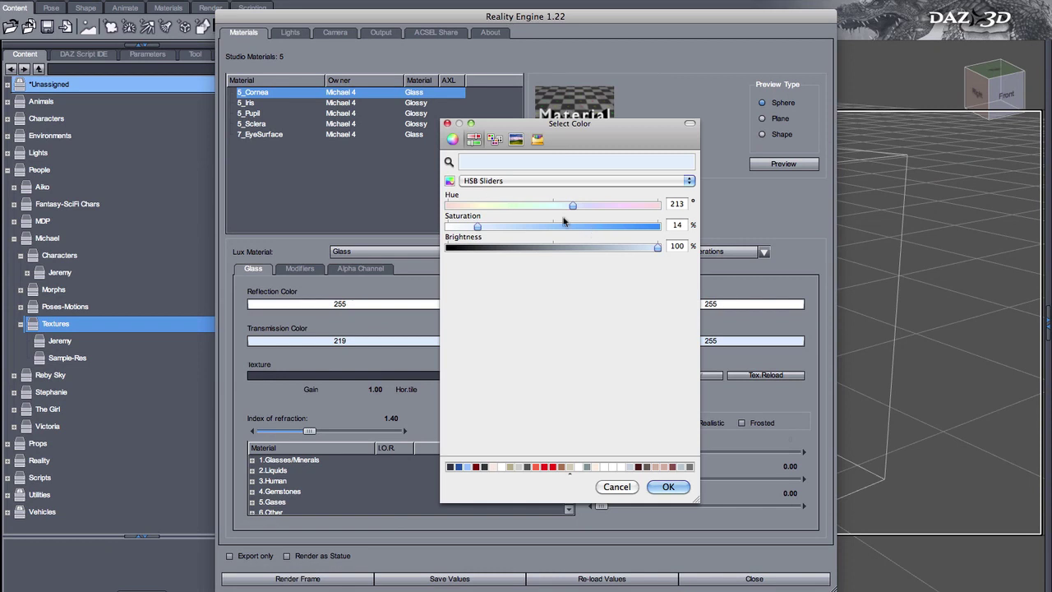
left_click_drag(477, 227, 553, 229)
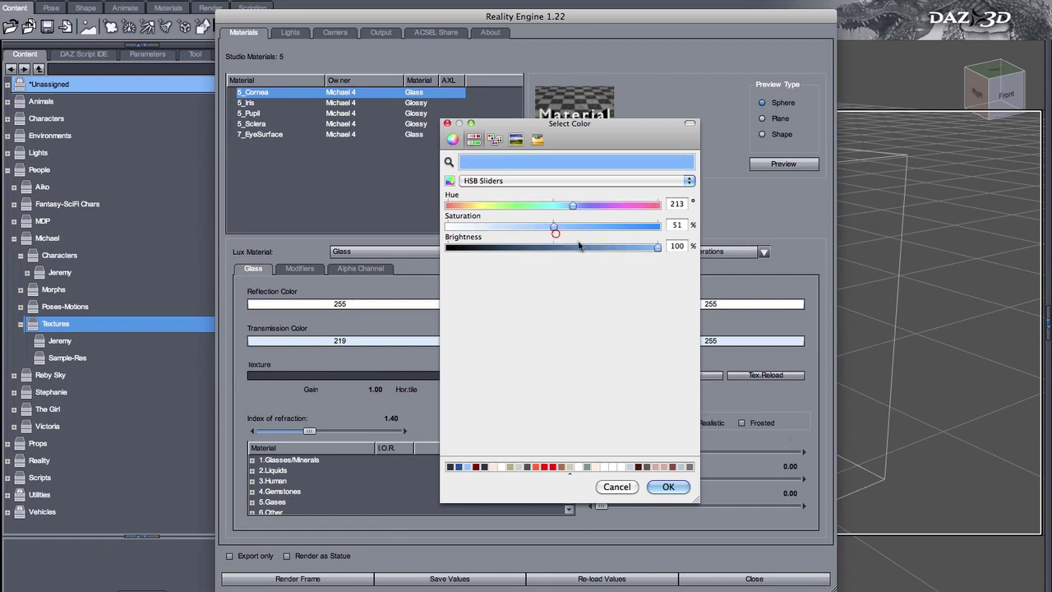
left_click(669, 487)
left_click(303, 578)
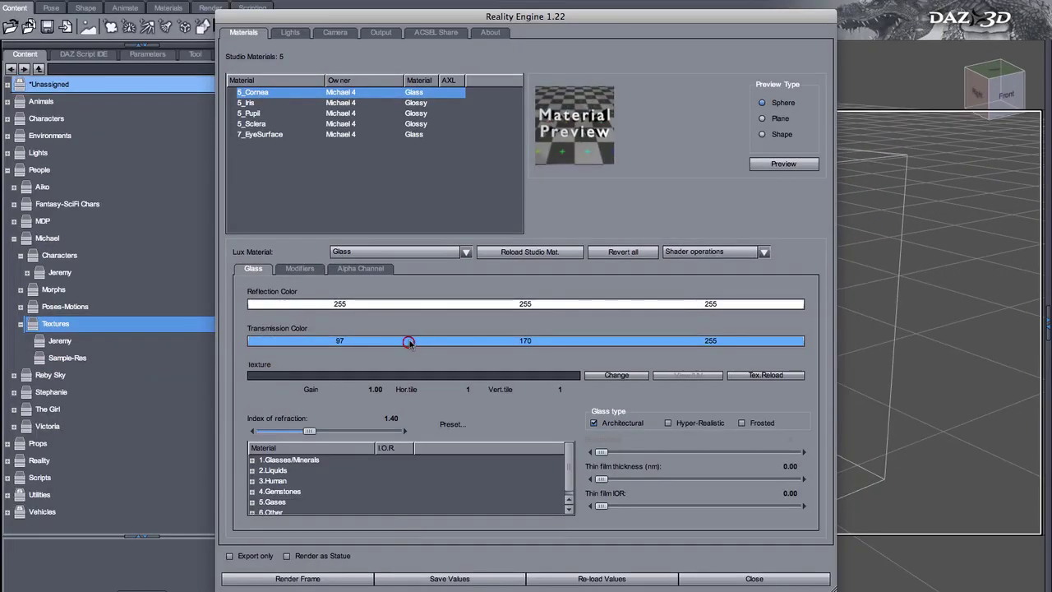
Drop the transmission colour brightness to about 10% (11/18/26) and render the frame.
left_click(407, 342)
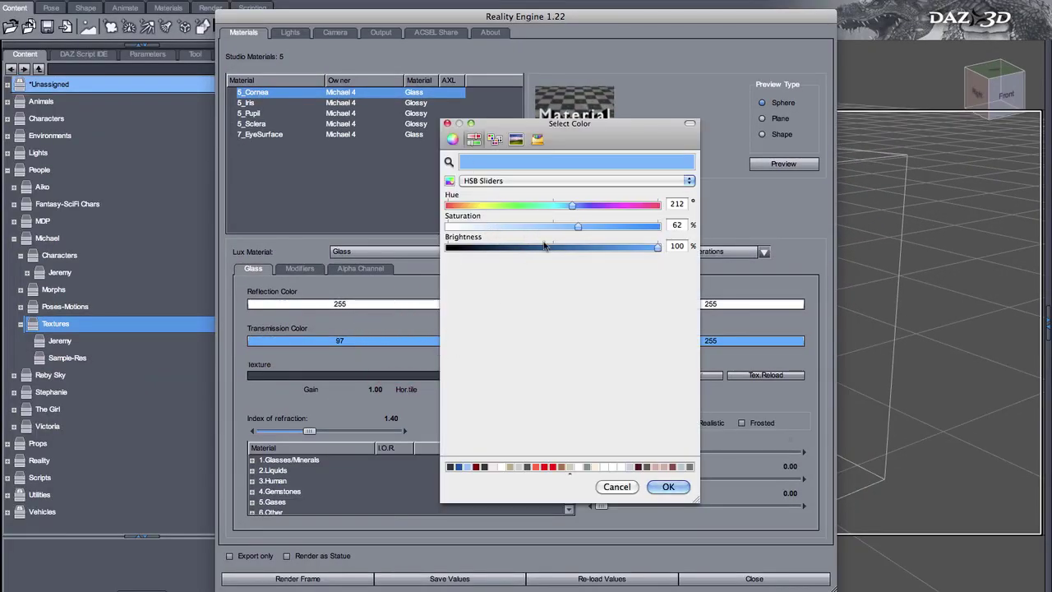
left_click_drag(561, 246, 471, 250)
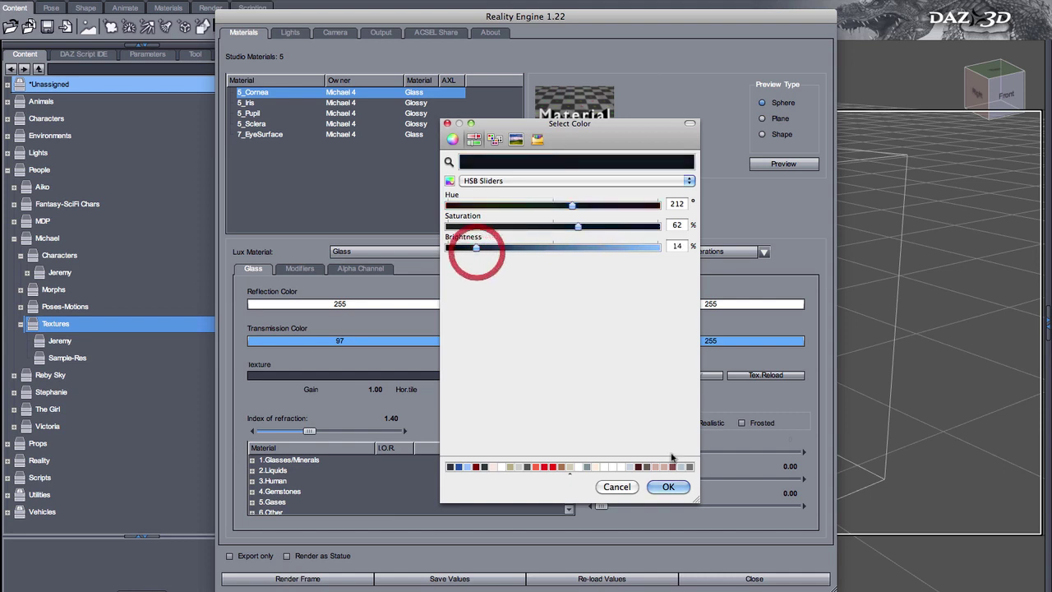
left_click(665, 487)
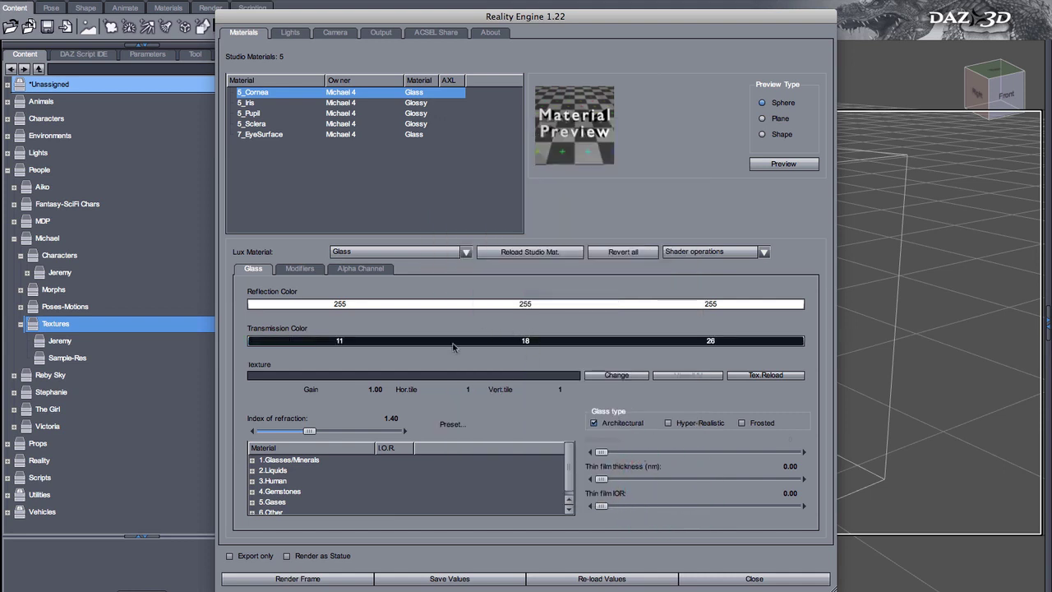
left_click(309, 579)
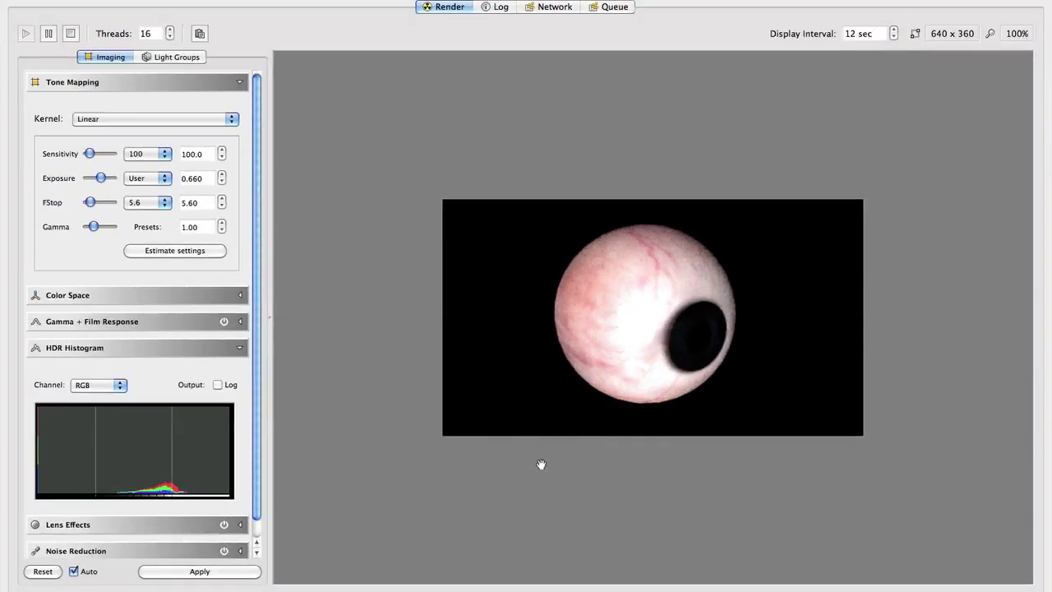
After reviewing the black-iris LuxRender output, bring up the cornea's Transmission Color picker.
left_click(514, 473)
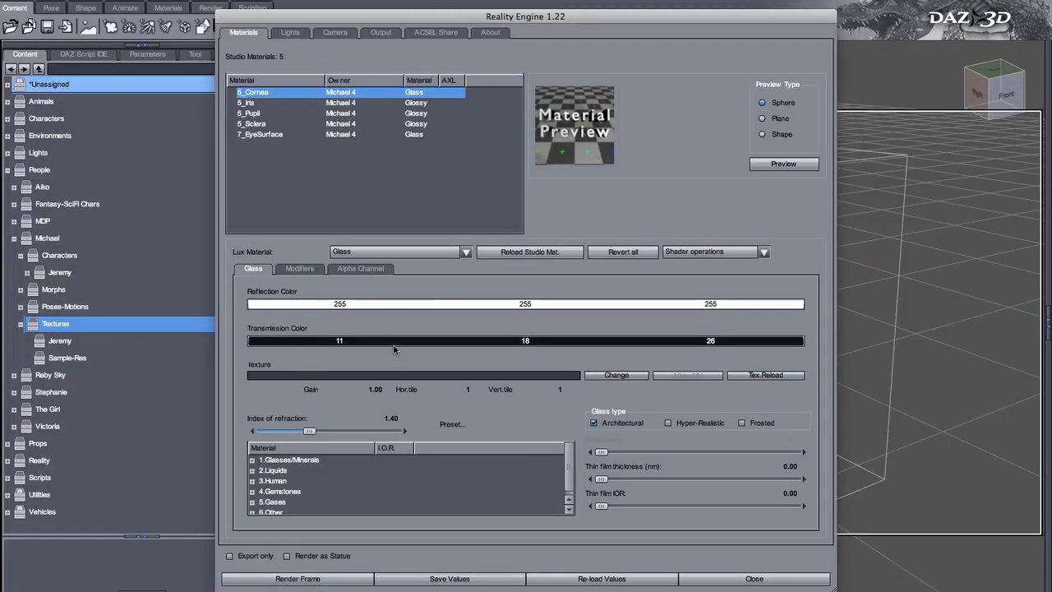
Set the cornea's transmission colour to pure white.
left_click(394, 341)
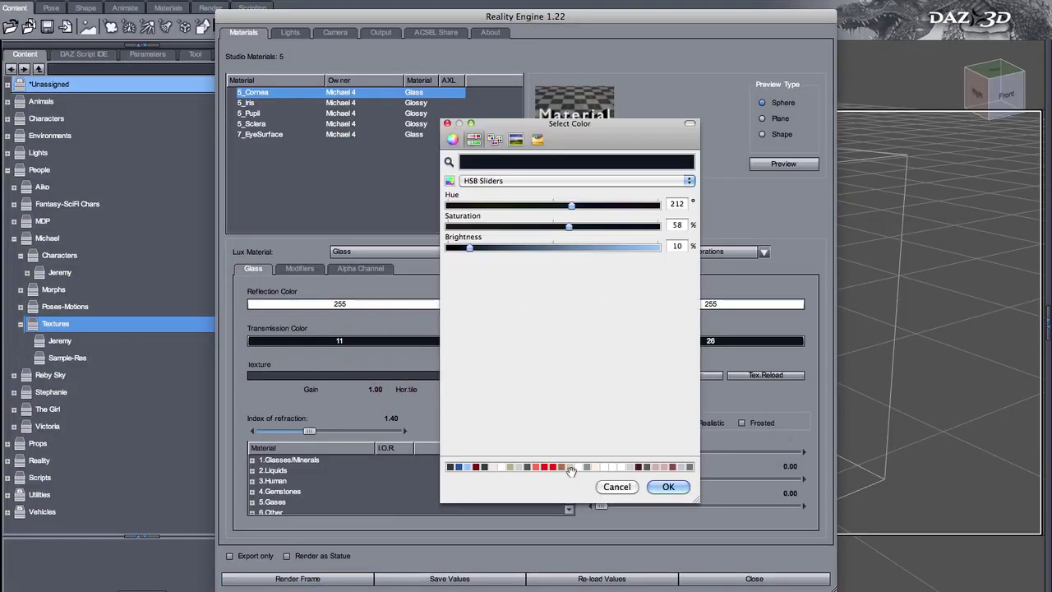
left_click(613, 468)
left_click(668, 486)
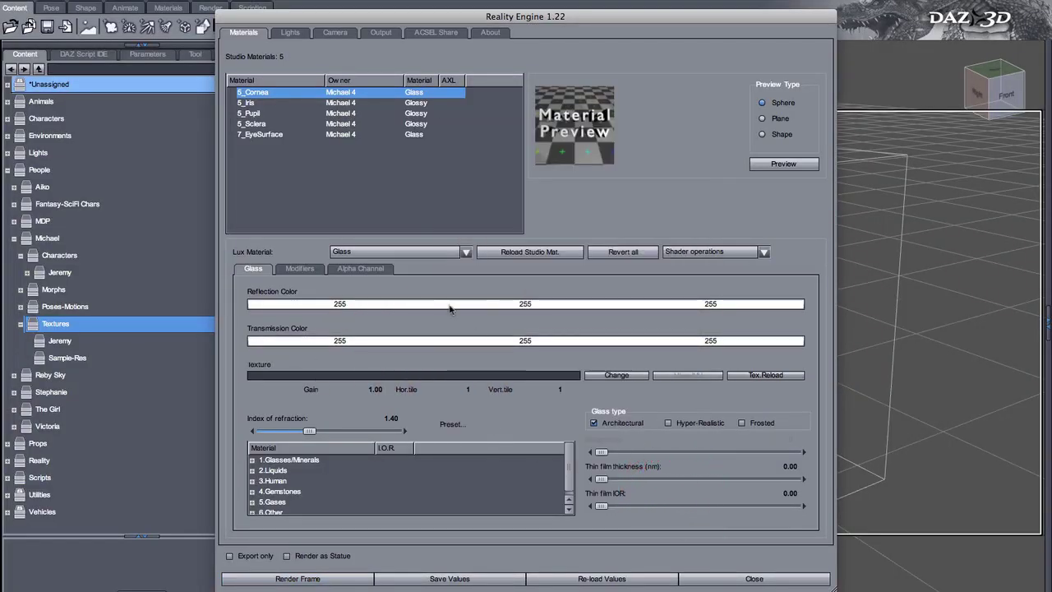
Clear the M4Smpl_E_BrownD.jpg texture from the cornea's bump map.
left_click(299, 269)
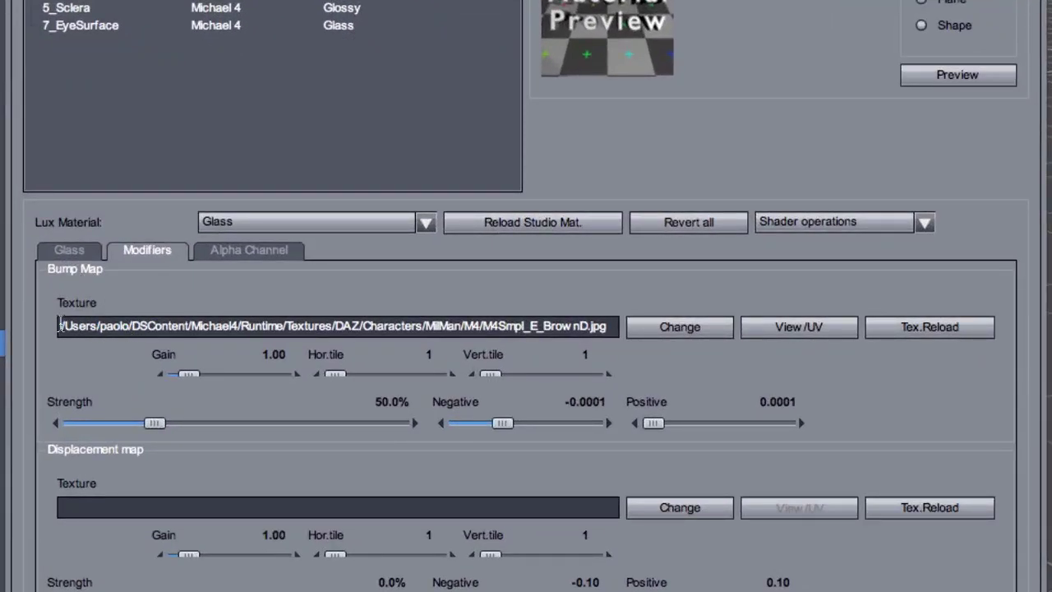
left_click_drag(59, 326, 615, 348)
left_click(597, 326)
left_click_drag(589, 326, 580, 327)
type("B")
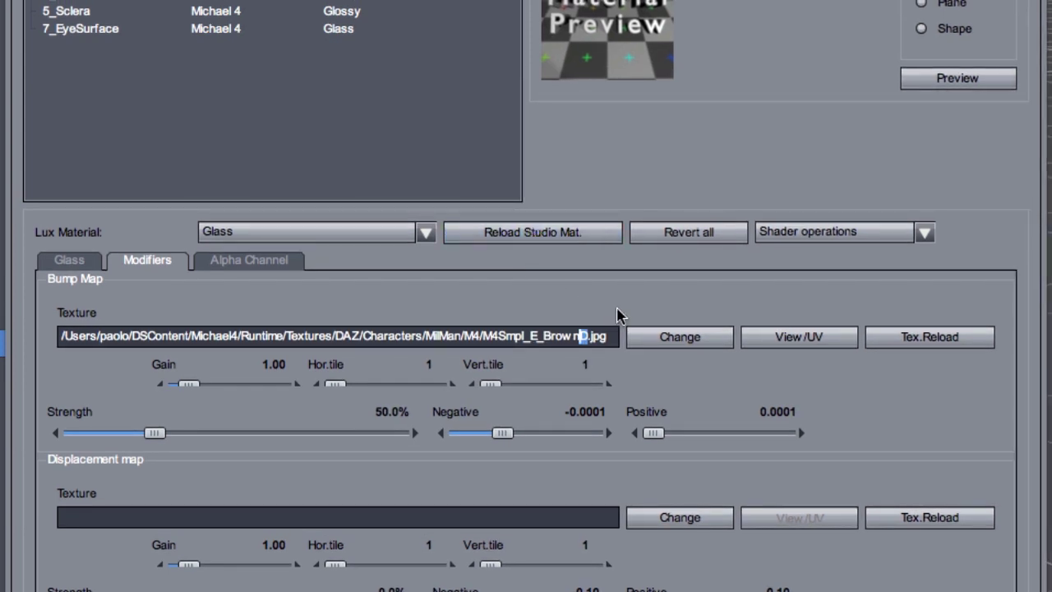
left_click(809, 345)
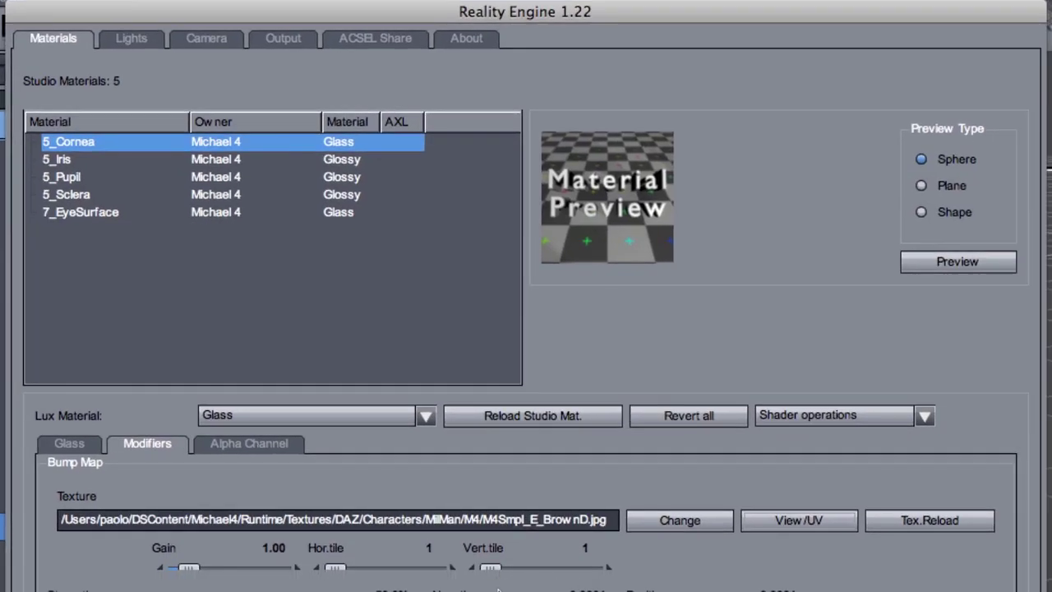
left_click_drag(608, 517, 60, 519)
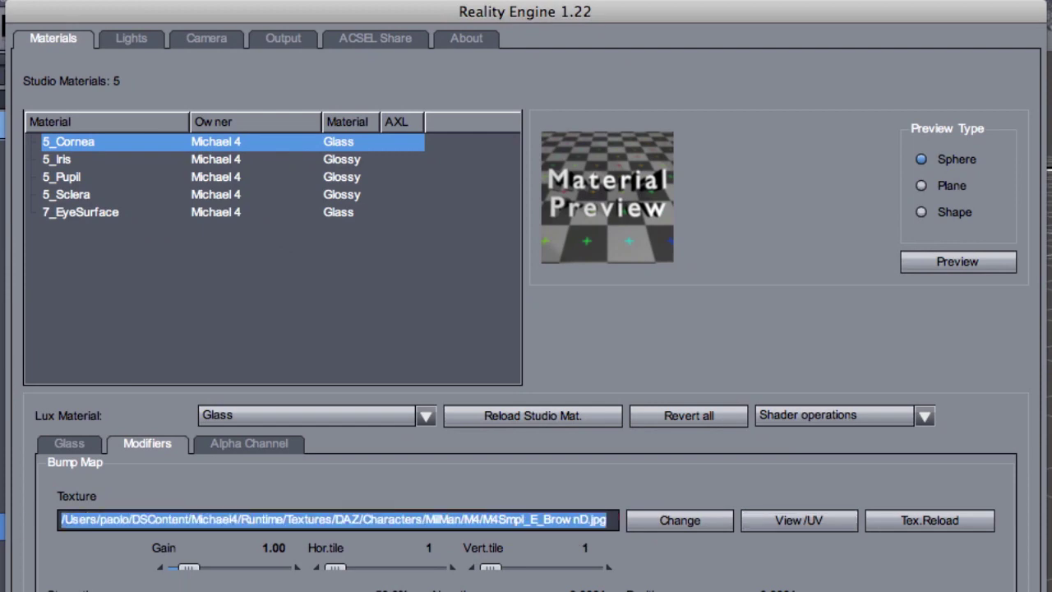
key("BackSpace")
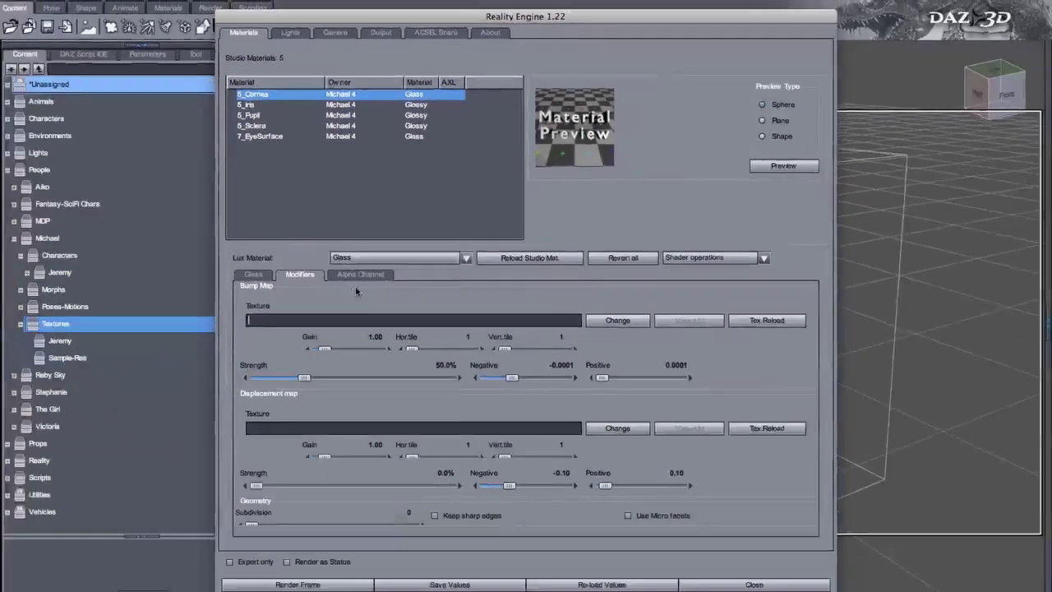
Verify the cornea's Alpha Channel and Glass texture slots are empty, with glass IOR 1.40.
left_click(243, 444)
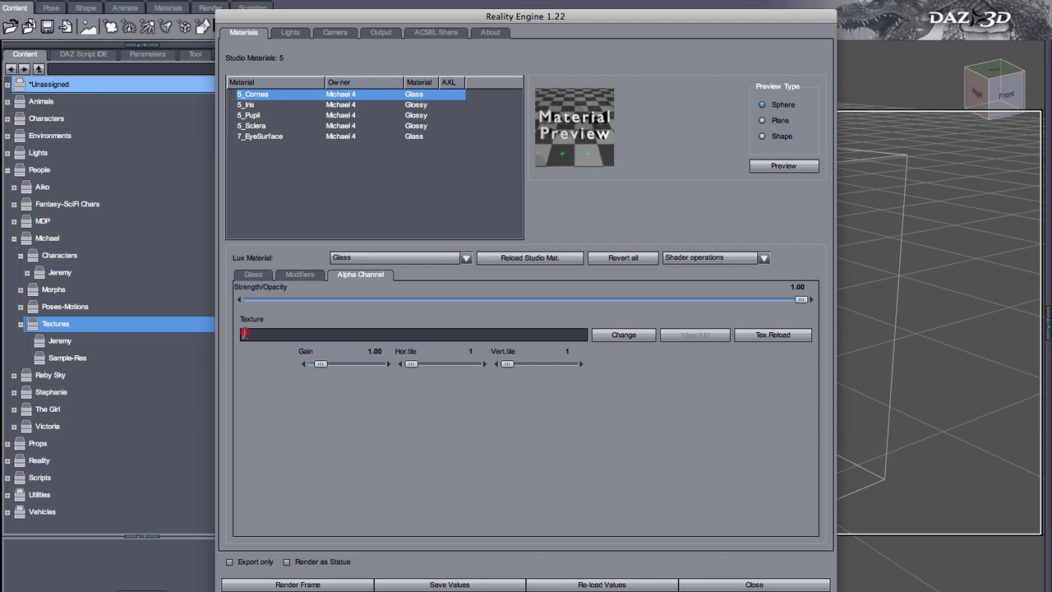
left_click(244, 333)
left_click(502, 334)
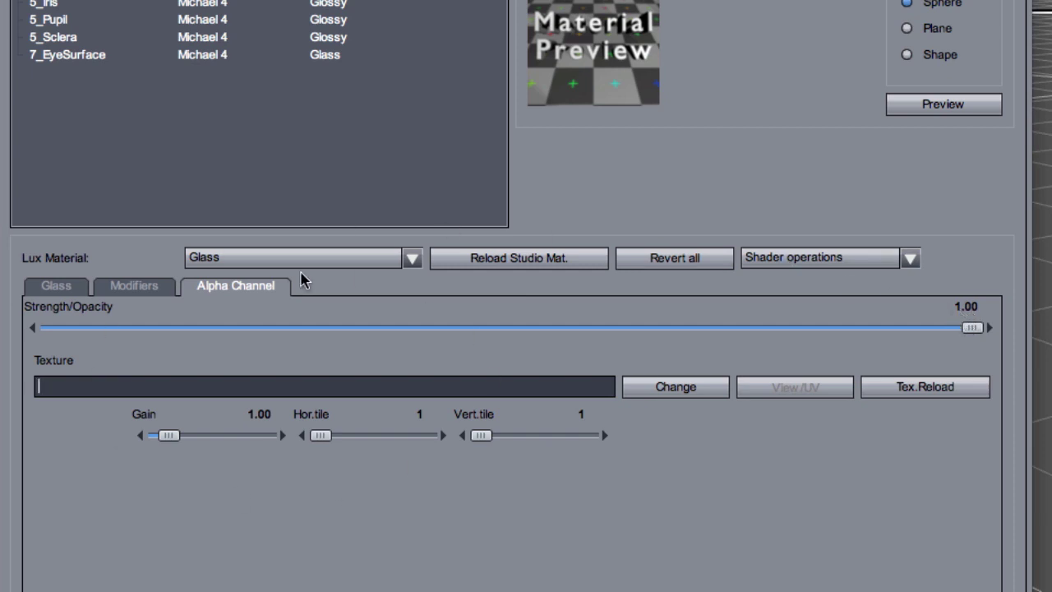
left_click(338, 517)
left_click(223, 387)
left_click(49, 288)
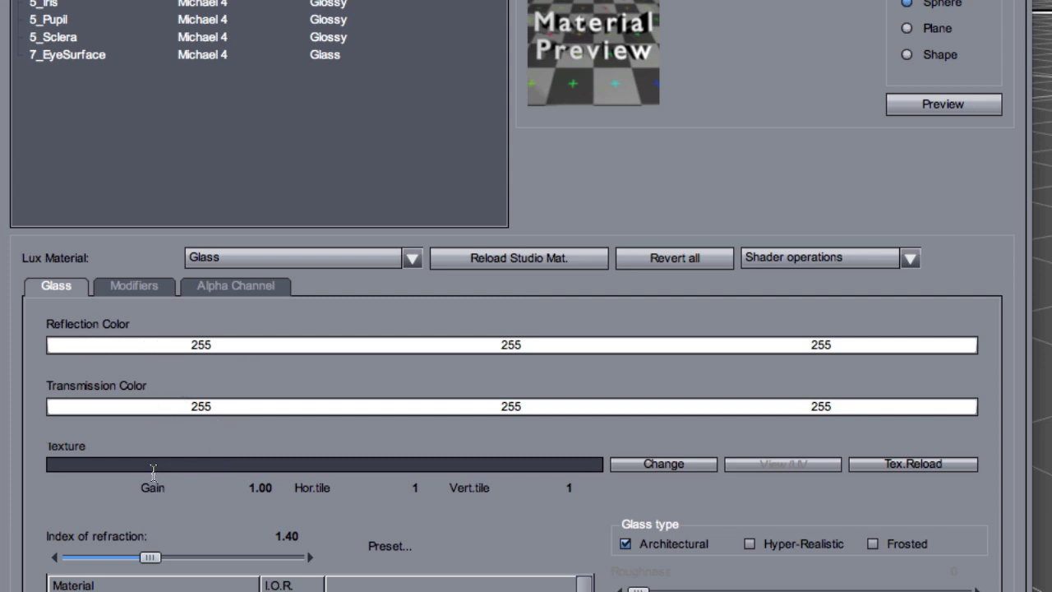
left_click(153, 465)
Select 7_EyeSurface and confirm its alpha, bump and glass texture slots are empty.
left_click(92, 58)
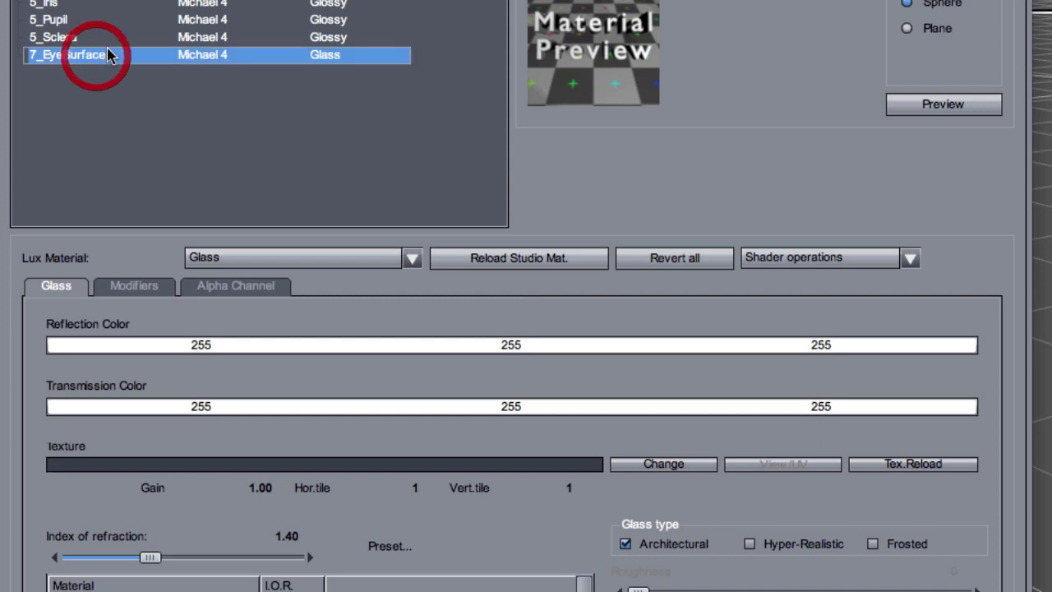
left_click(235, 287)
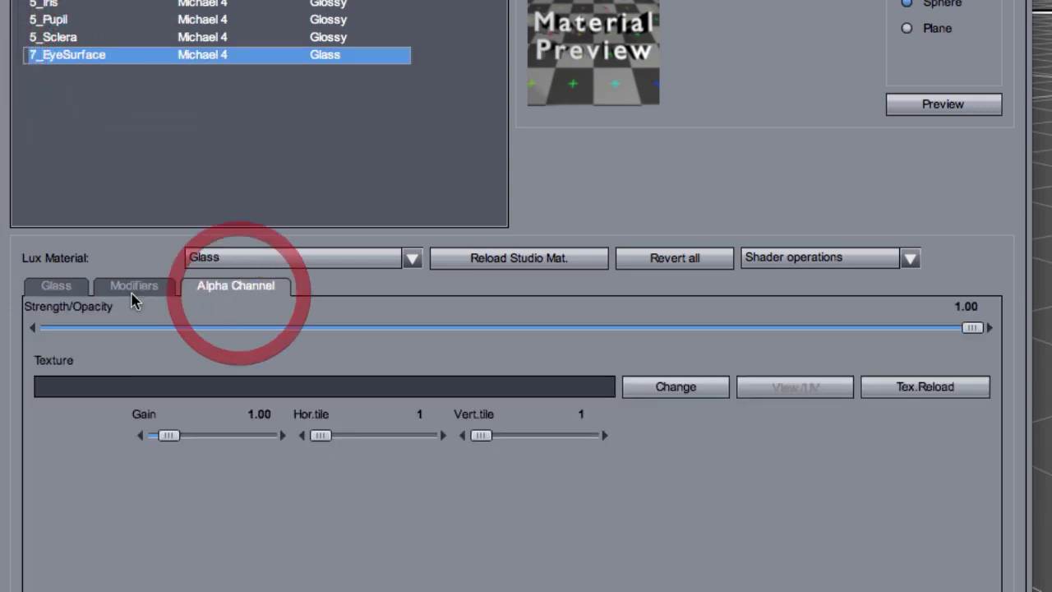
left_click(134, 287)
left_click(214, 362)
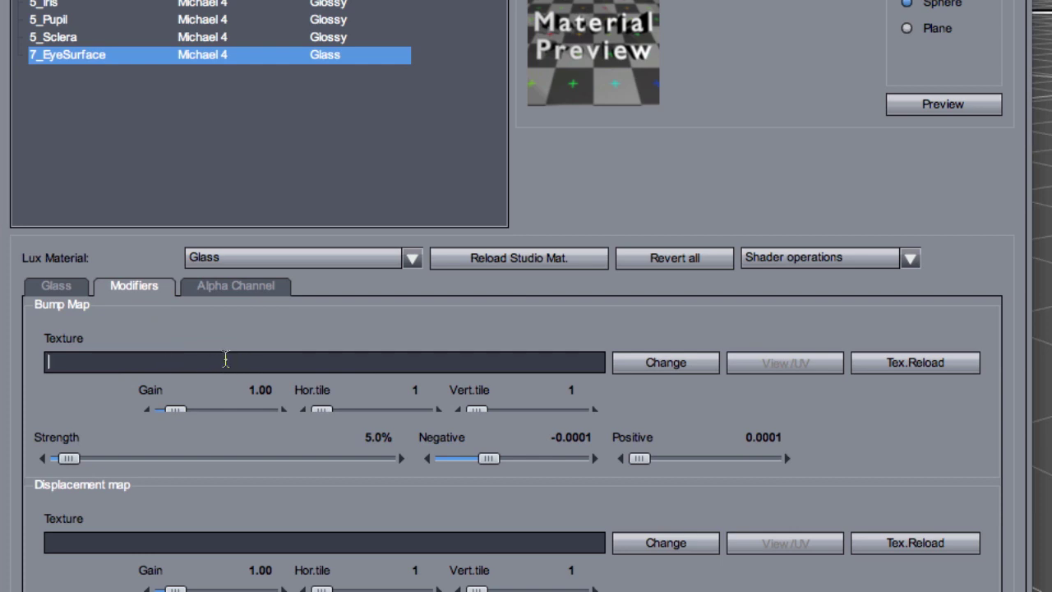
left_click(152, 360)
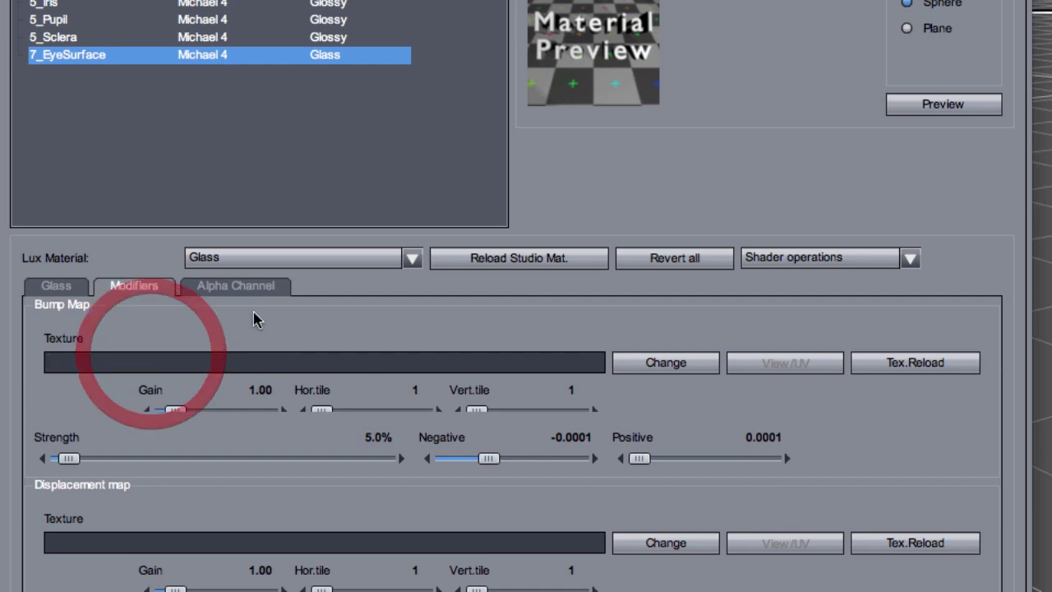
left_click(51, 288)
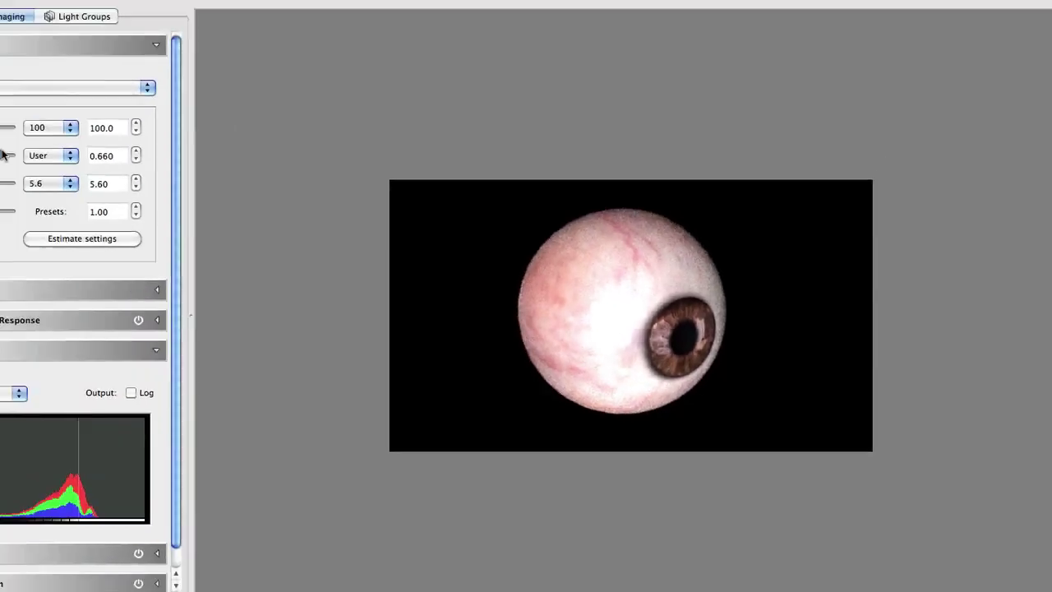
Set LuxRender's tone-mapping exposure preset to 1/2.
left_click(145, 179)
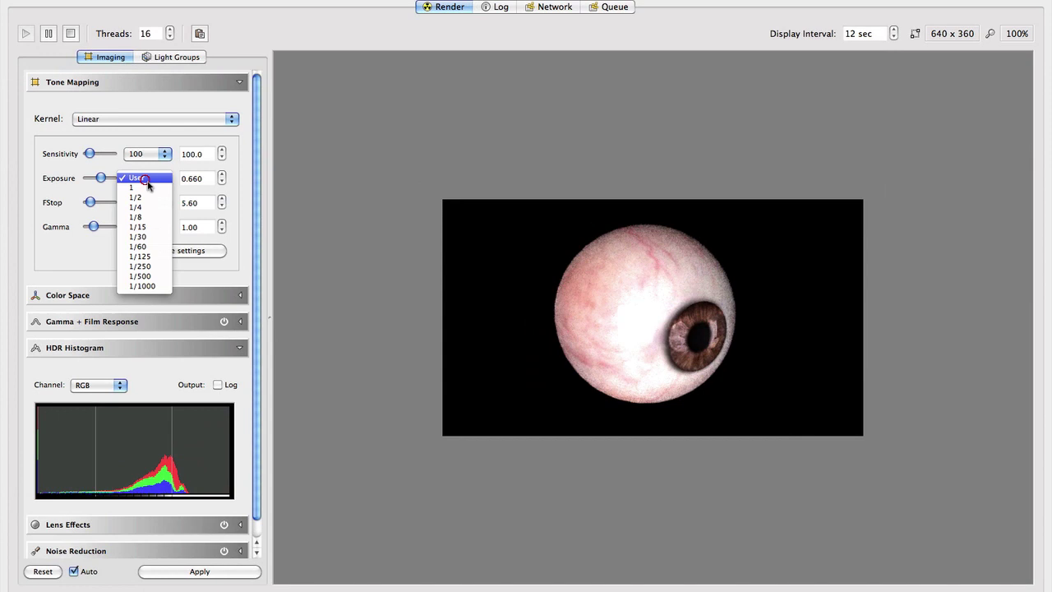
left_click(155, 198)
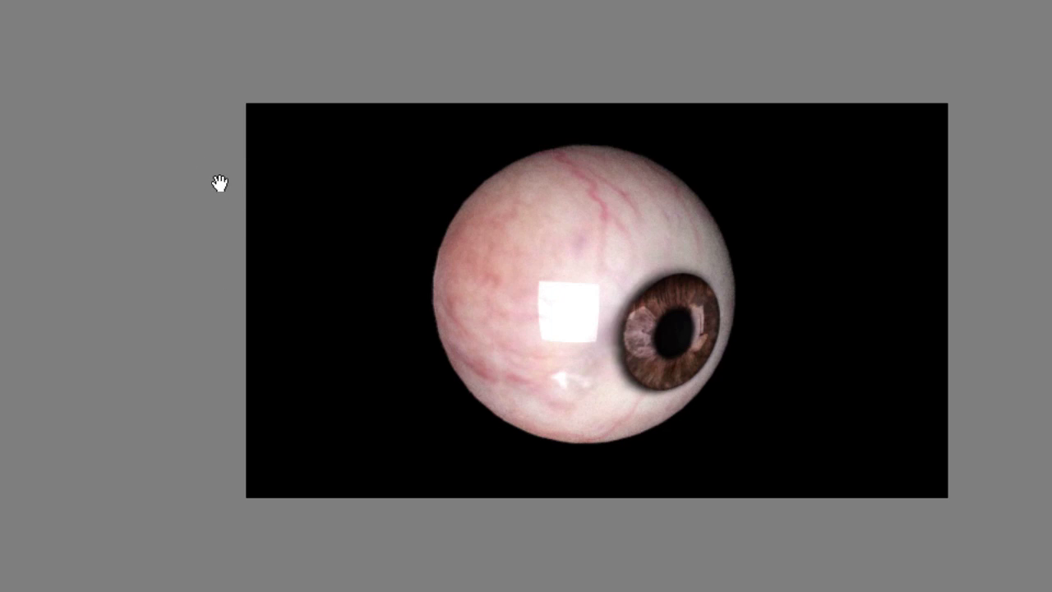
Select 5_Iris and view its diffuse eye texture map with the UV overlay hidden.
left_click(155, 192)
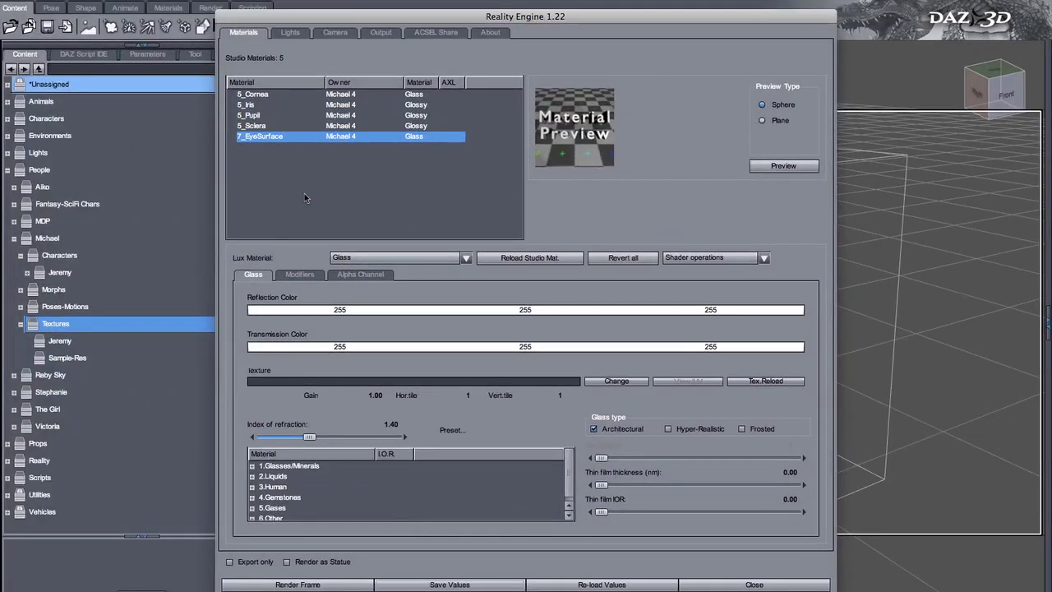
left_click(261, 104)
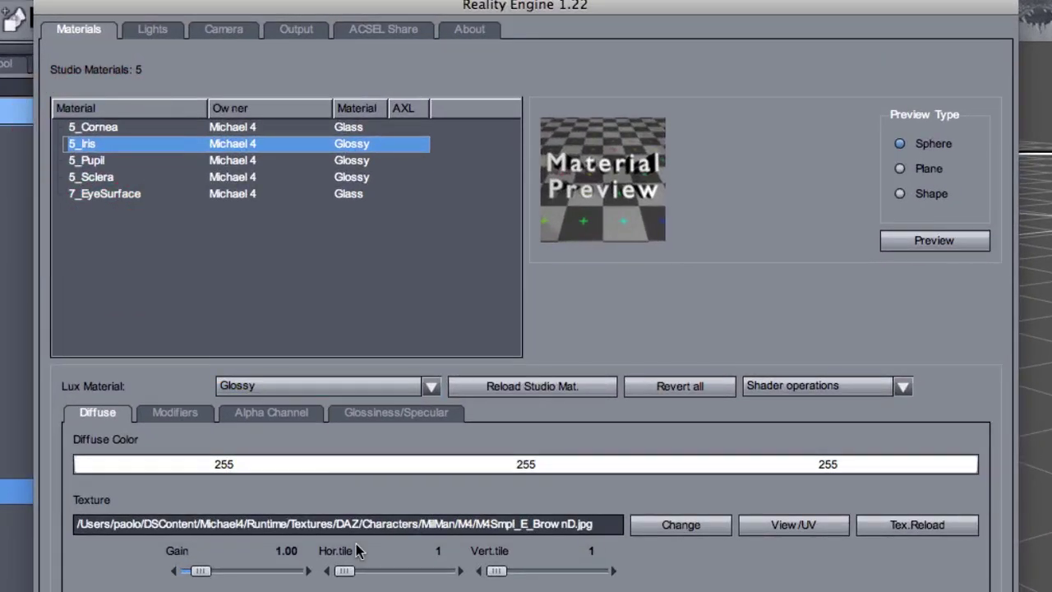
left_click(797, 532)
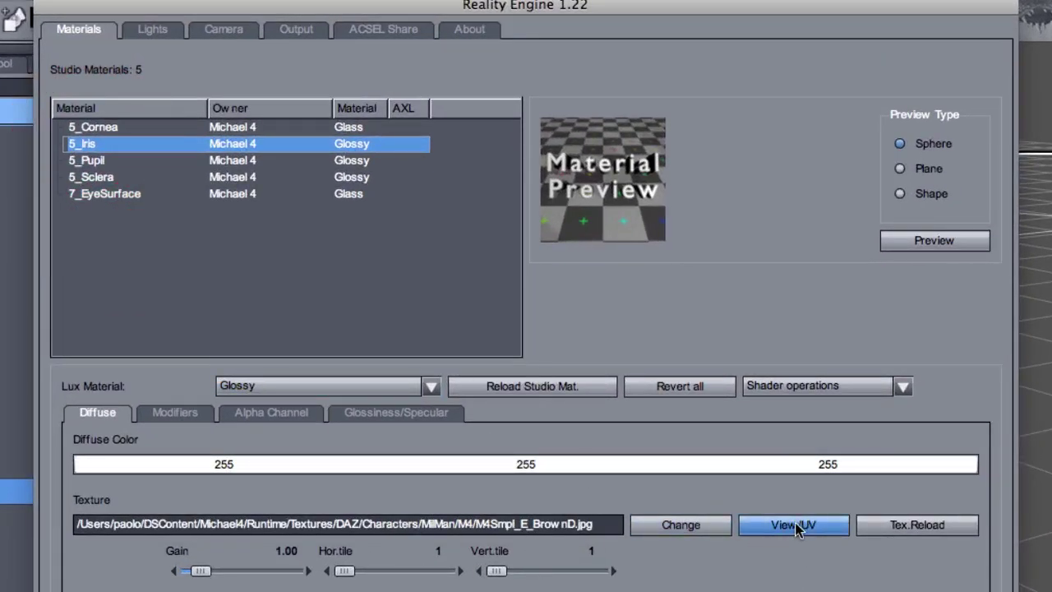
left_click(96, 414)
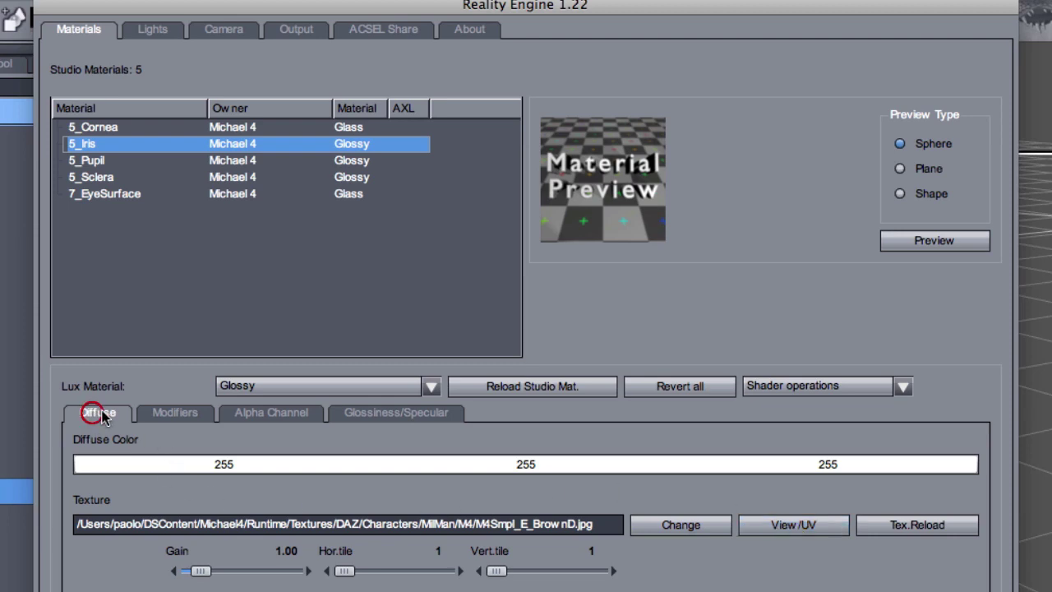
left_click(792, 531)
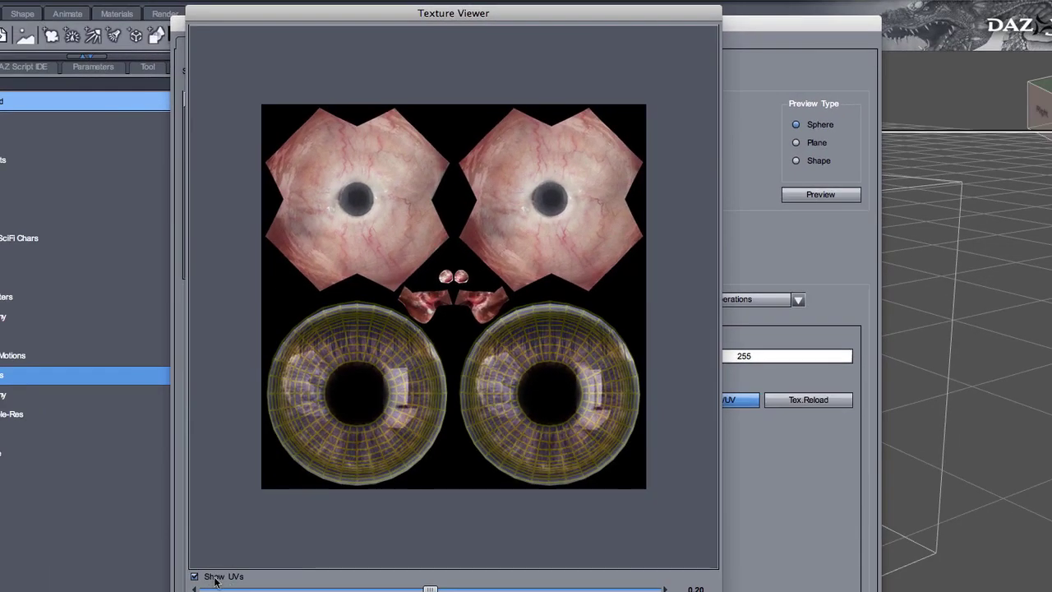
left_click(214, 578)
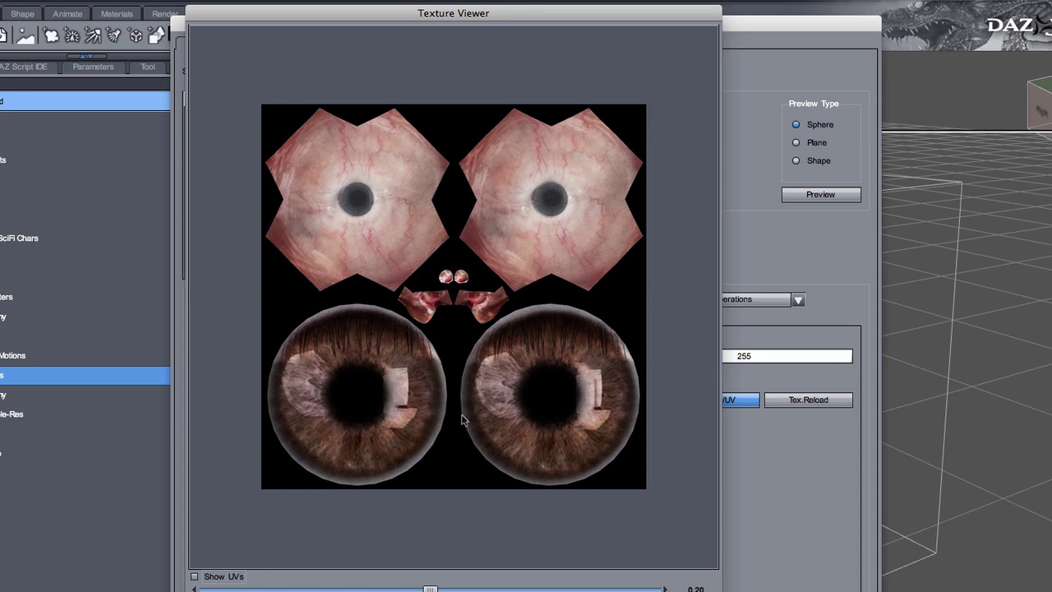
Close the texture viewer and browse from DSContent into the Victoria4 folder for a new iris image.
left_click(685, 586)
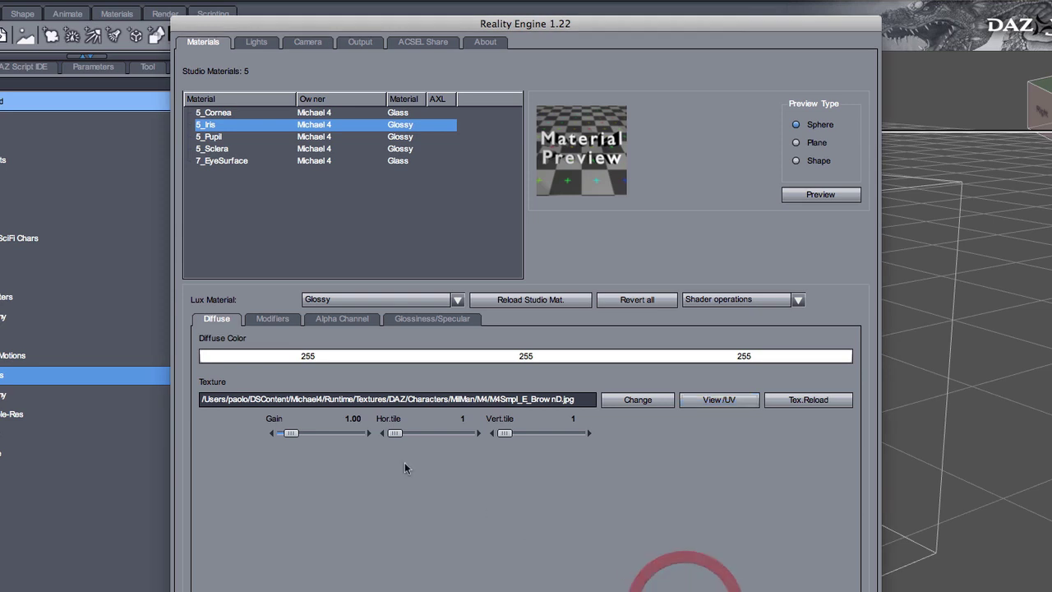
left_click(637, 401)
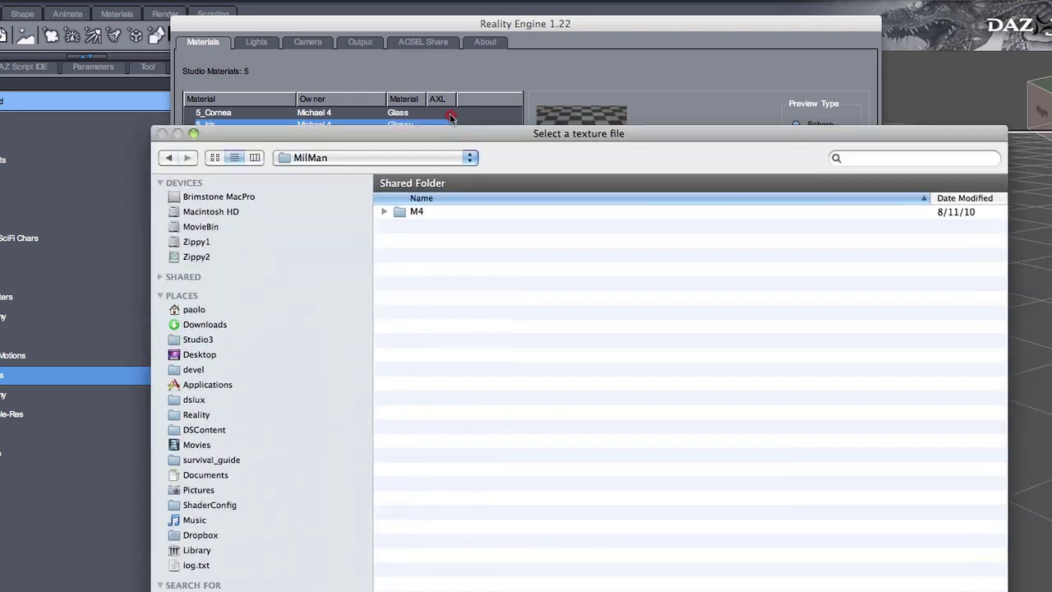
left_click(444, 87)
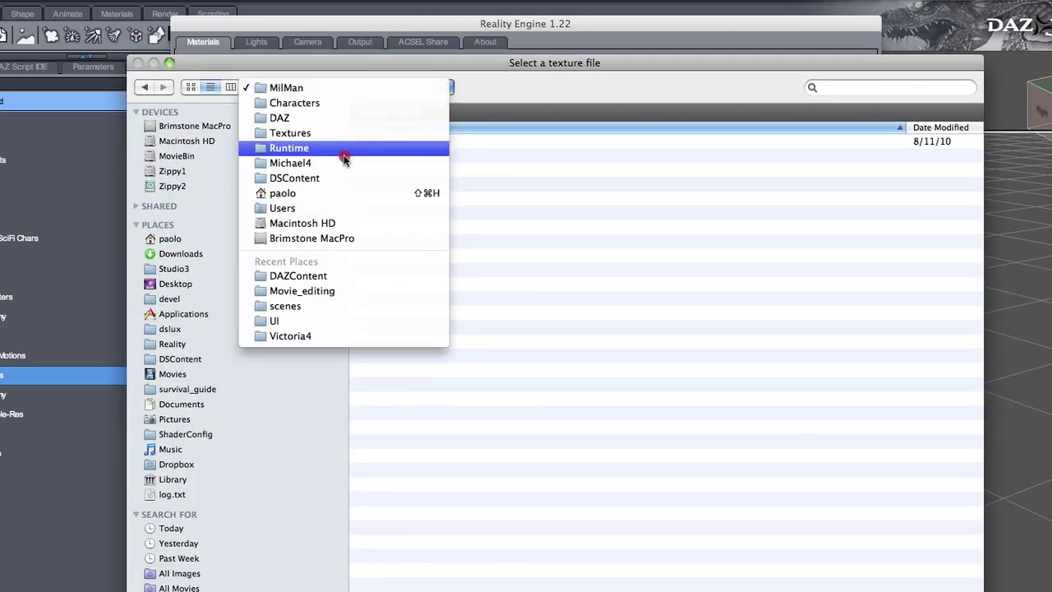
left_click(337, 176)
scroll(500, 462, "down", 3)
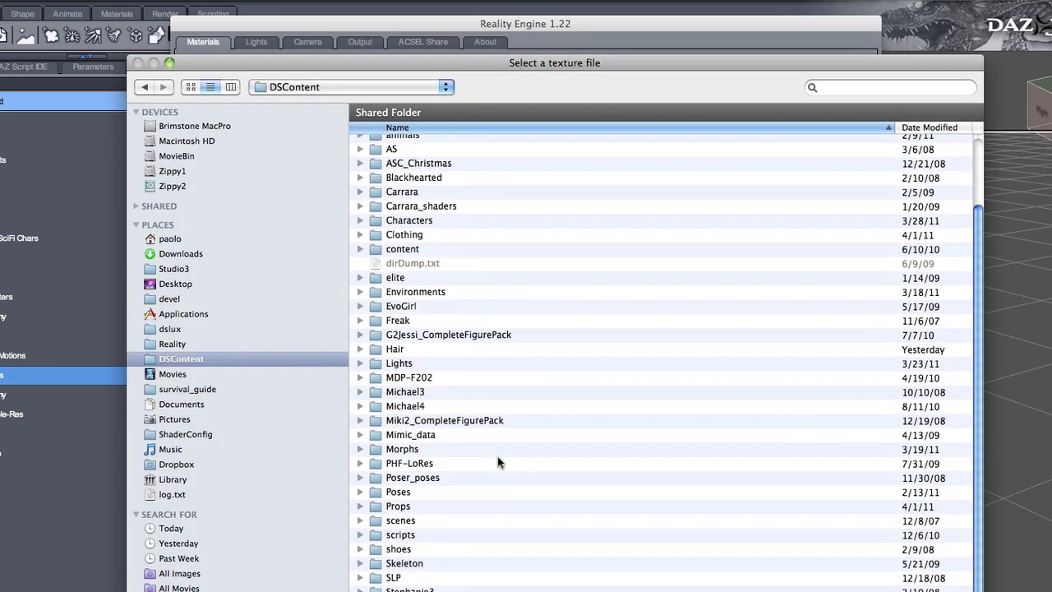
left_click_drag(514, 65, 450, 0)
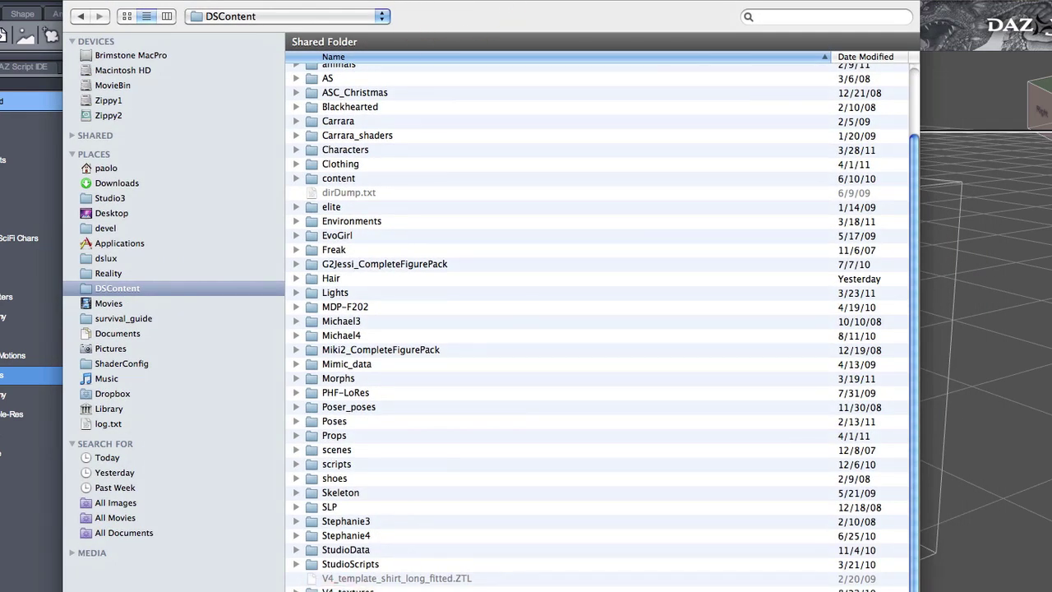
double_click(300, 584)
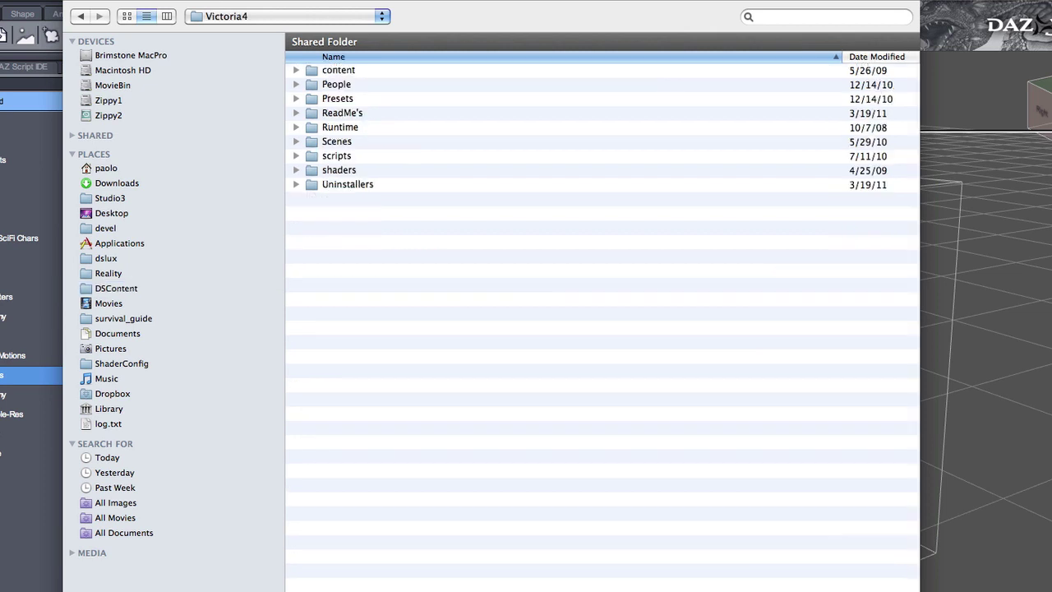
From Runtime/textures/DAZ/Characters/MilWom/V4, set V4LanaEyesM.jpg as the iris texture.
left_click(296, 127)
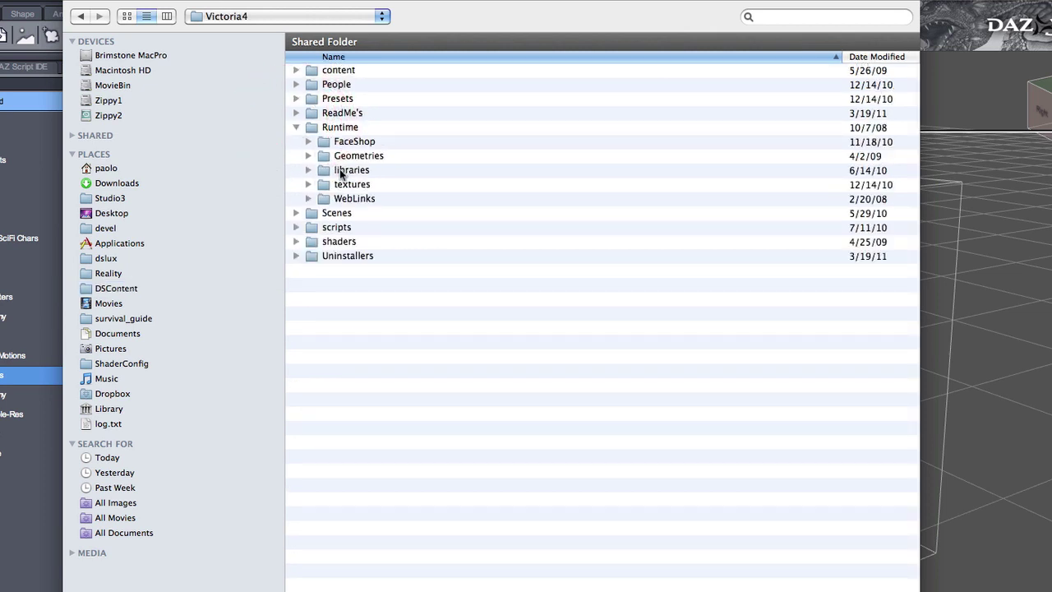
left_click(308, 184)
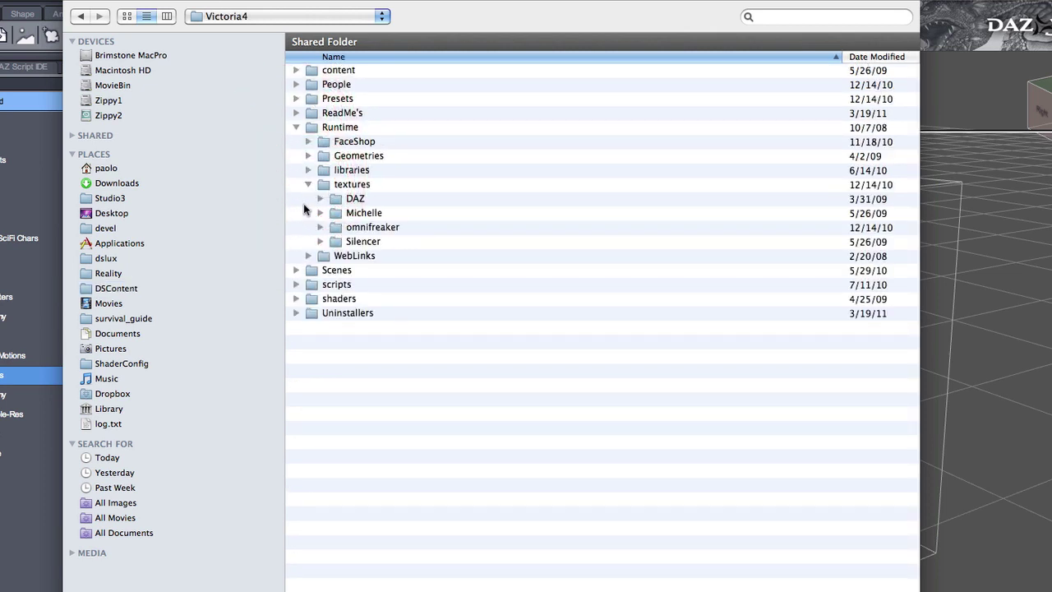
left_click(321, 198)
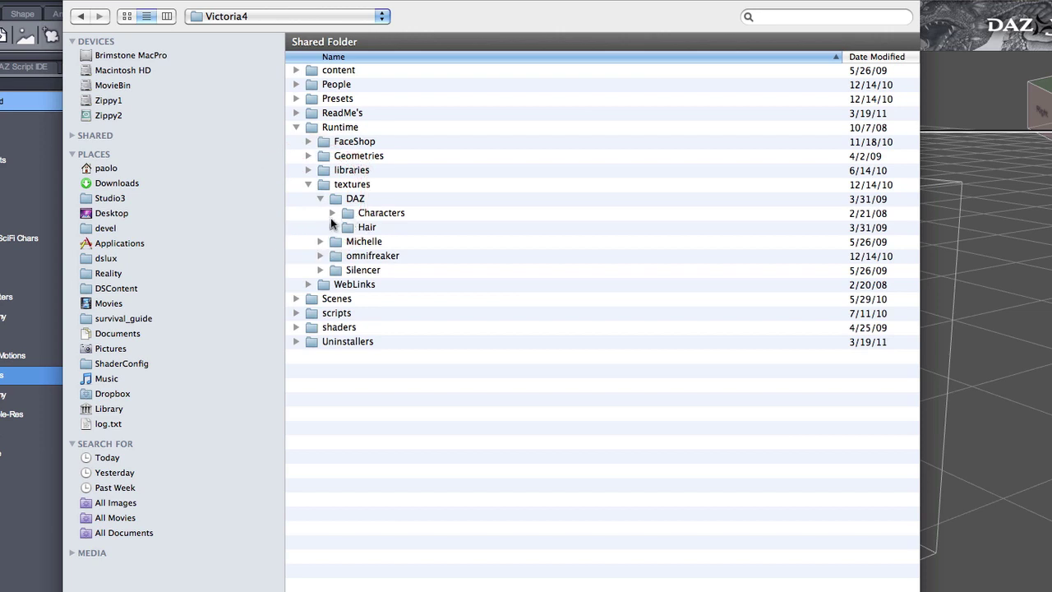
left_click(333, 213)
left_click(345, 226)
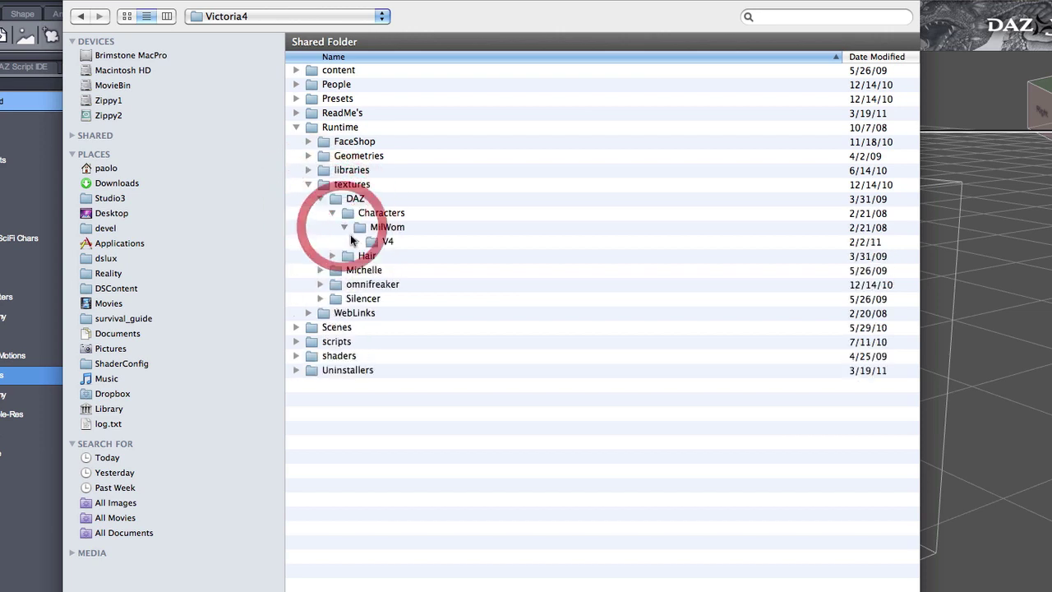
left_click(357, 242)
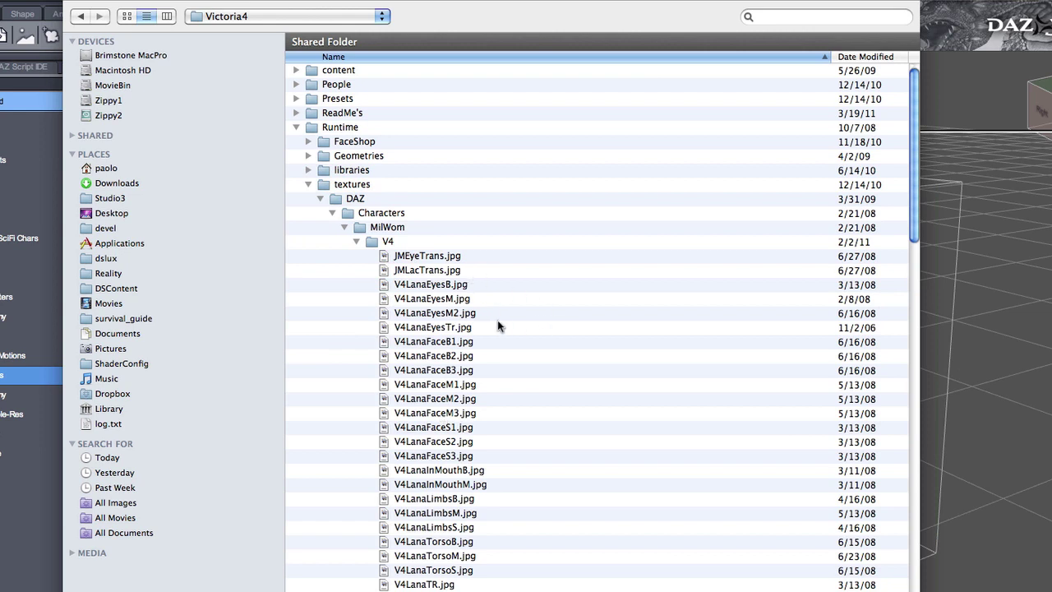
scroll(497, 320, "down", 3)
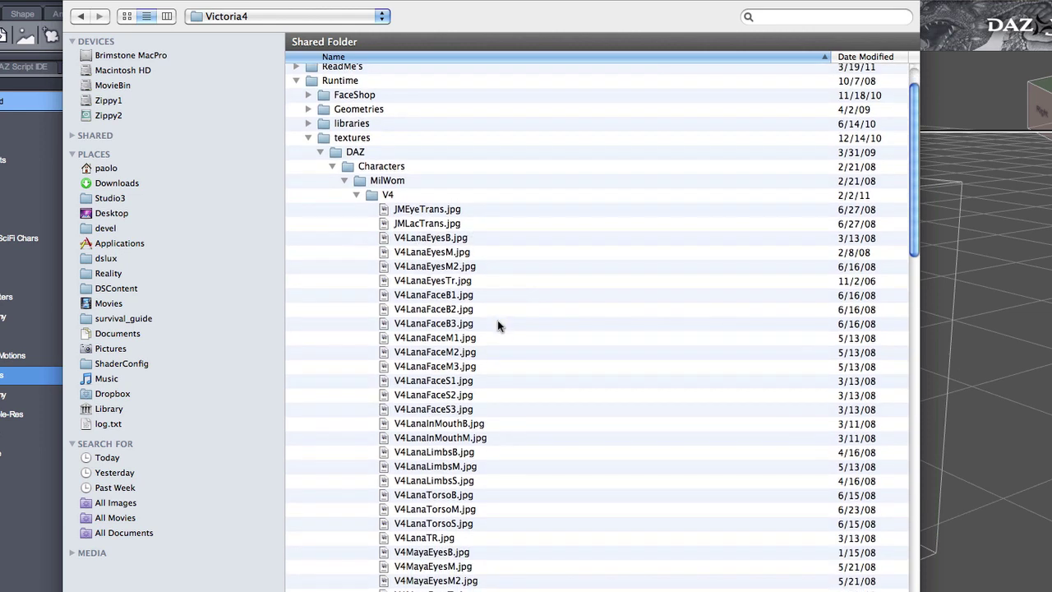
left_click(489, 251)
key("space")
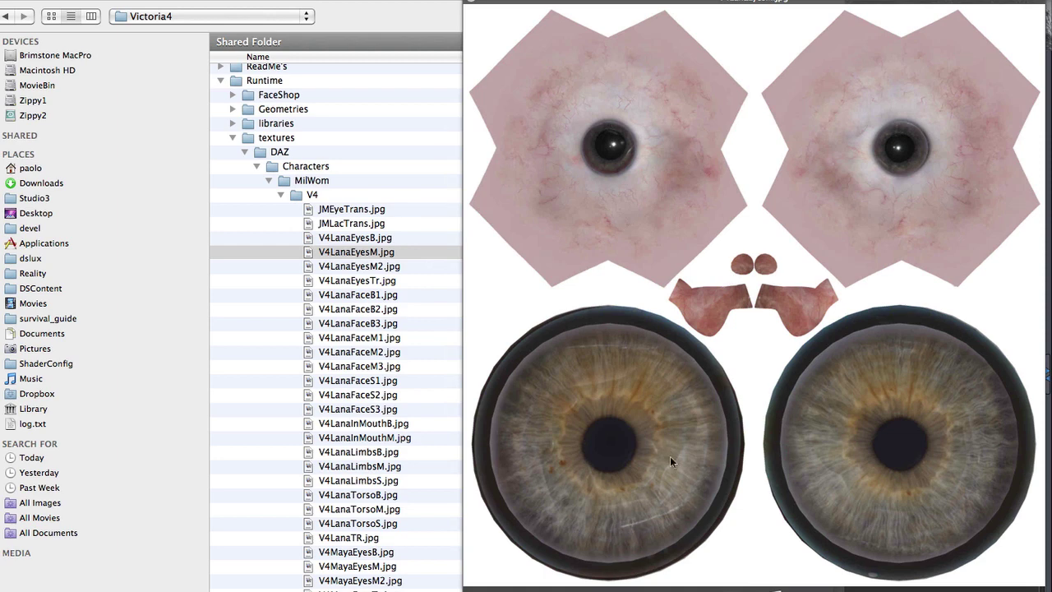
key("space")
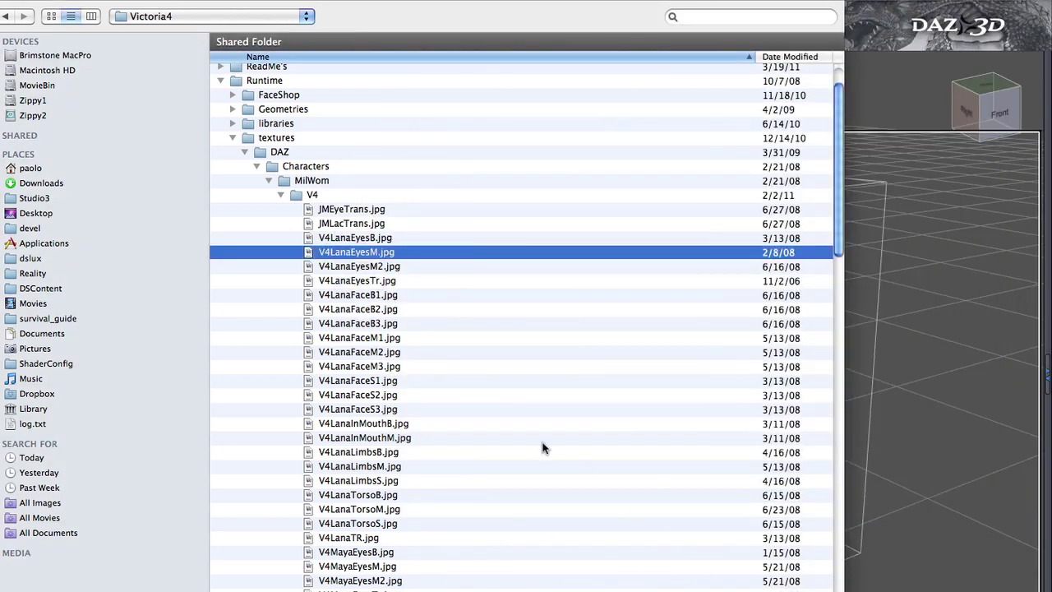
key("Return")
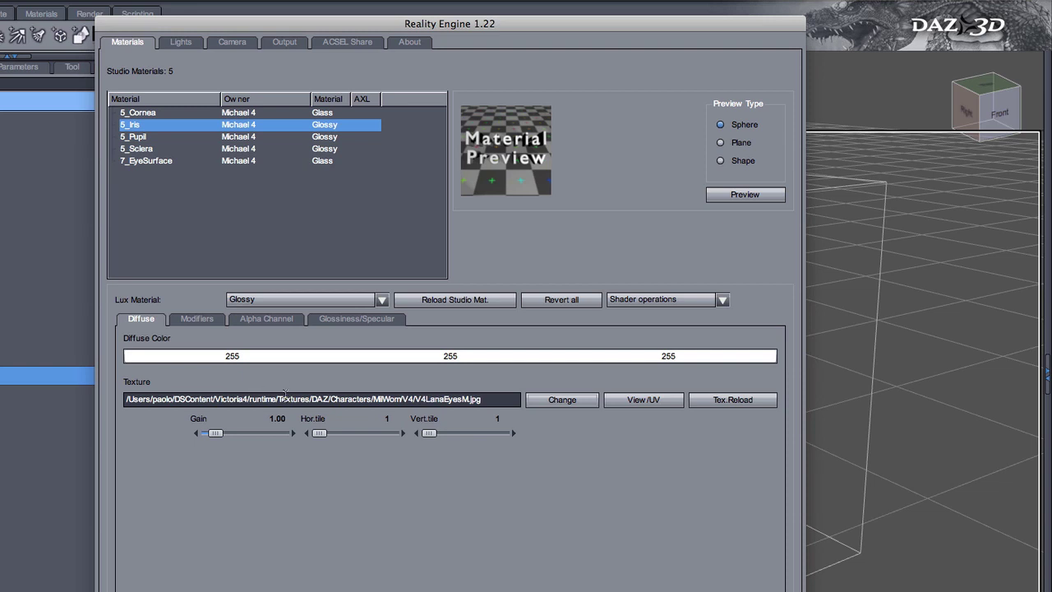
Check 5_Iris's bump, alpha and glossiness settings, then render the eye in LuxRender.
left_click(198, 319)
left_click(271, 320)
left_click(338, 321)
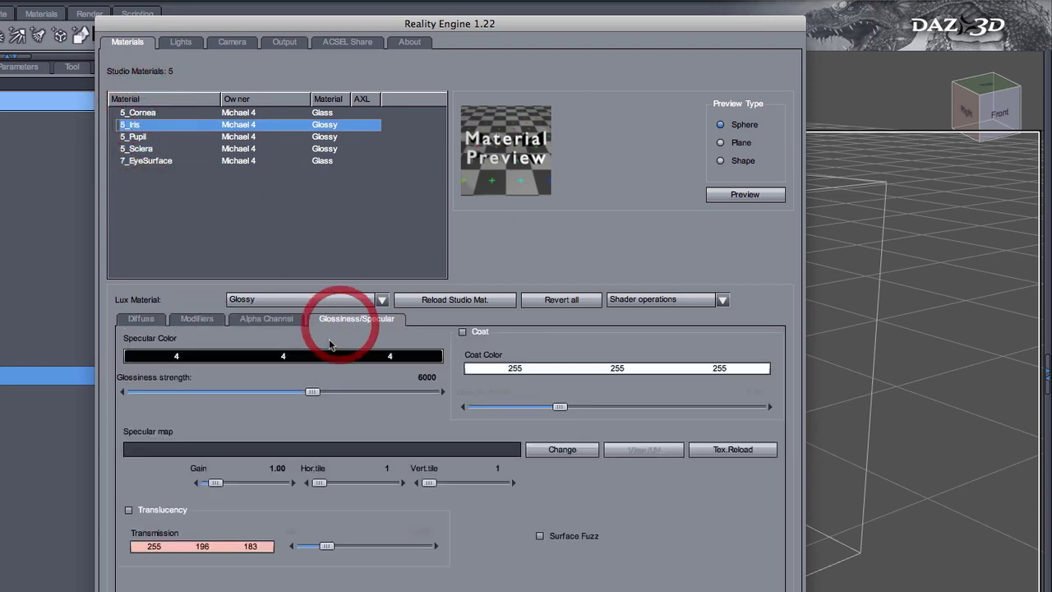
left_click(148, 320)
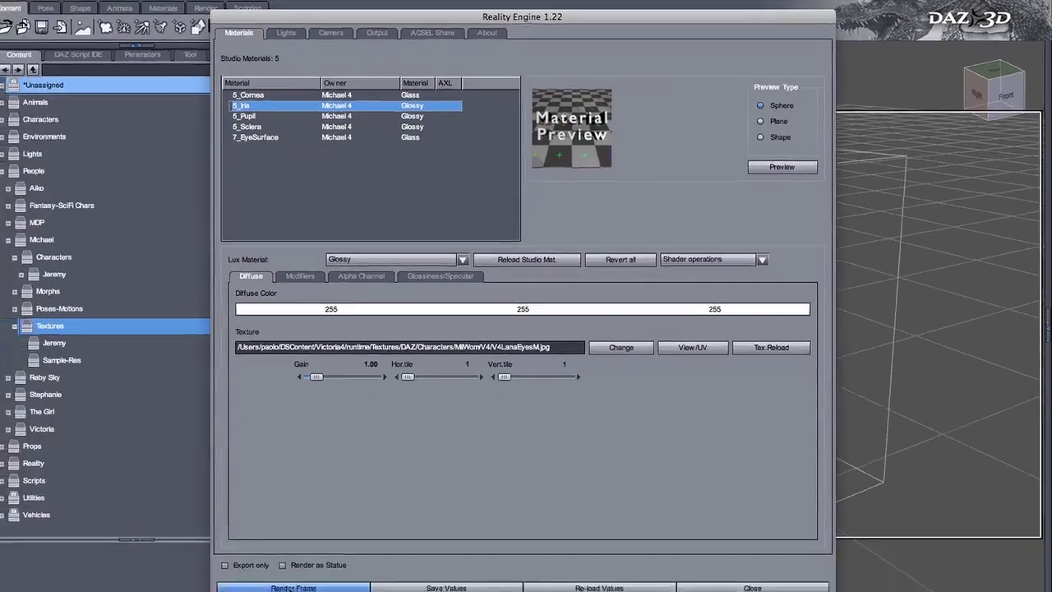
left_click(179, 591)
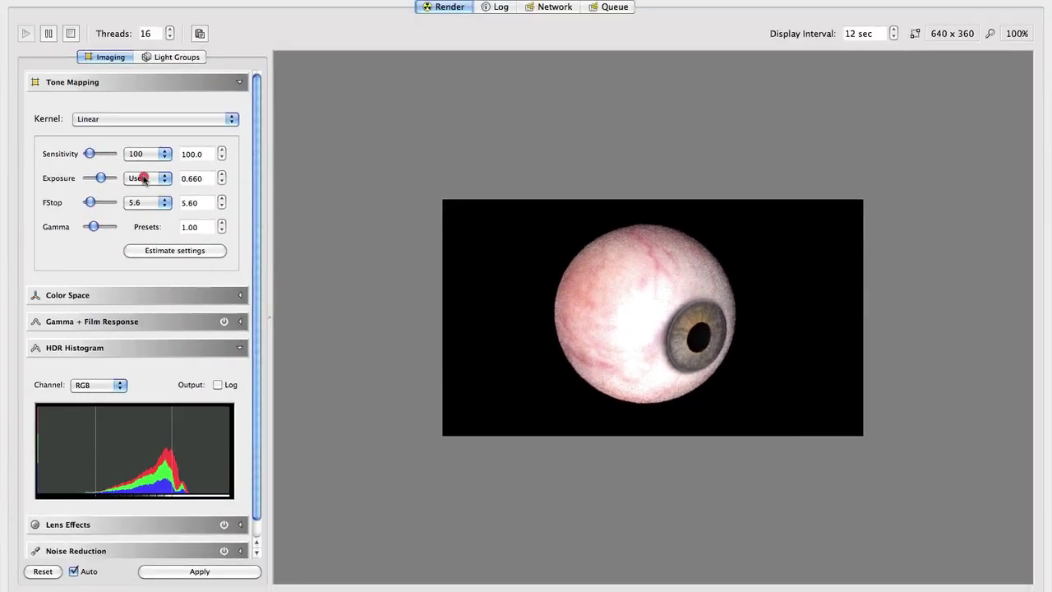
Set LuxRender's exposure to 1/2, then go back to the DAZ Studio scene.
left_click(136, 178)
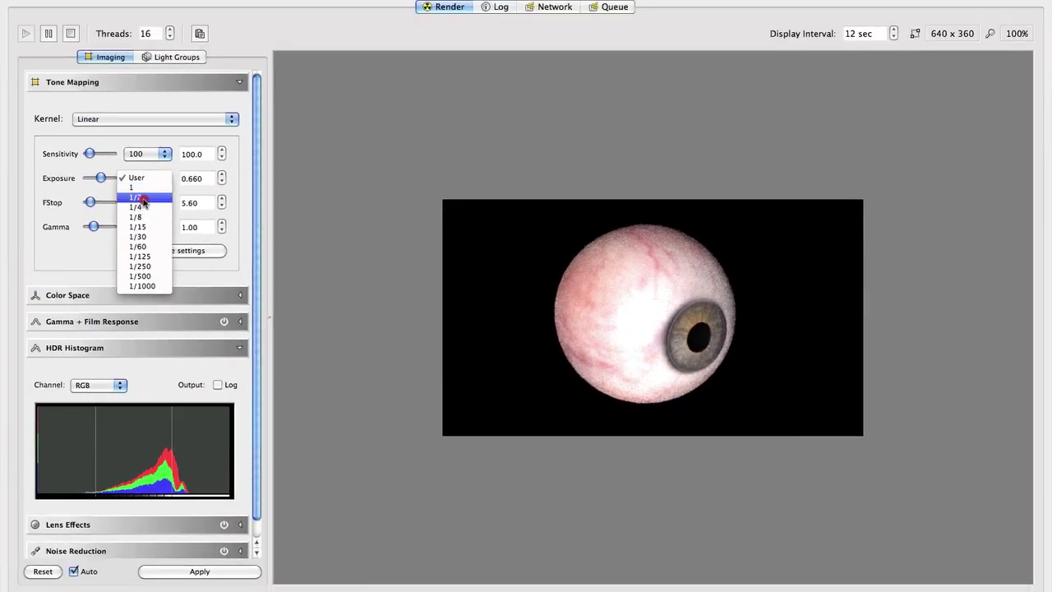
left_click(140, 198)
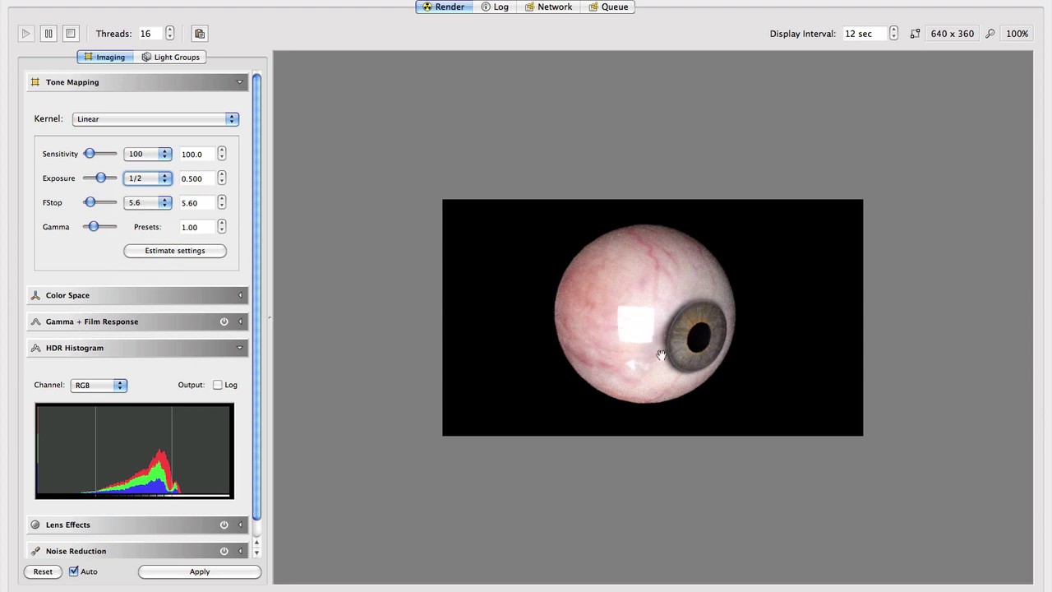
left_click(403, 305)
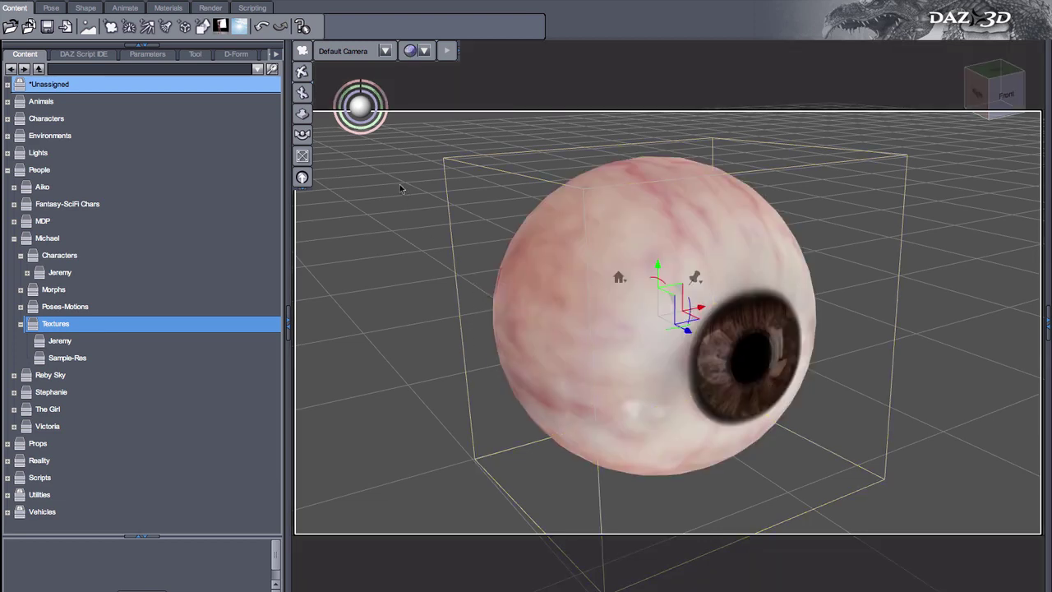
Rotate the eyeball so the iris faces the camera and re-render with Ctrl+R.
left_click_drag(361, 107, 330, 88)
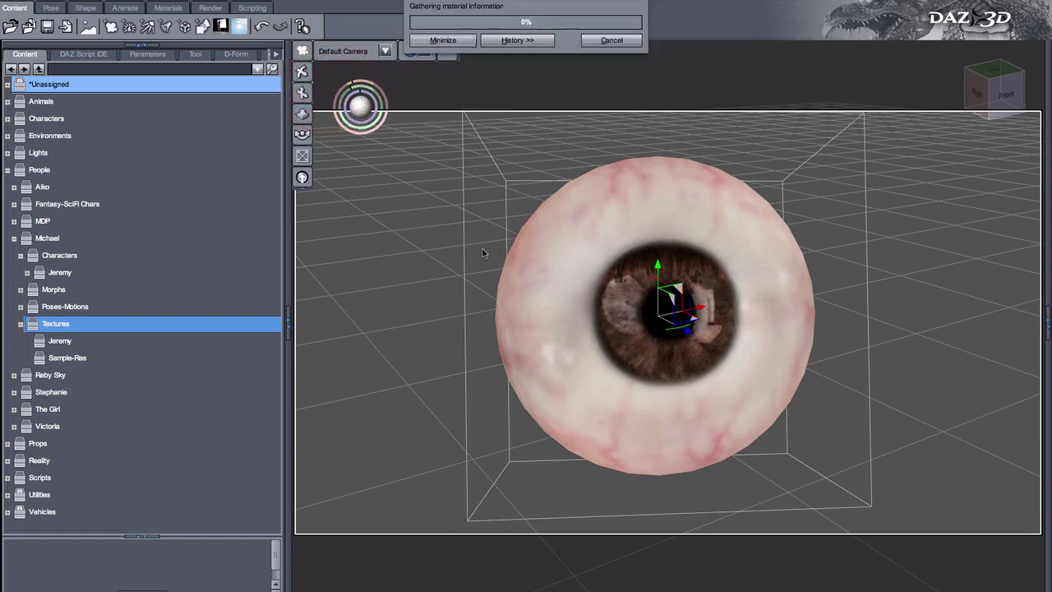
key("ctrl+r")
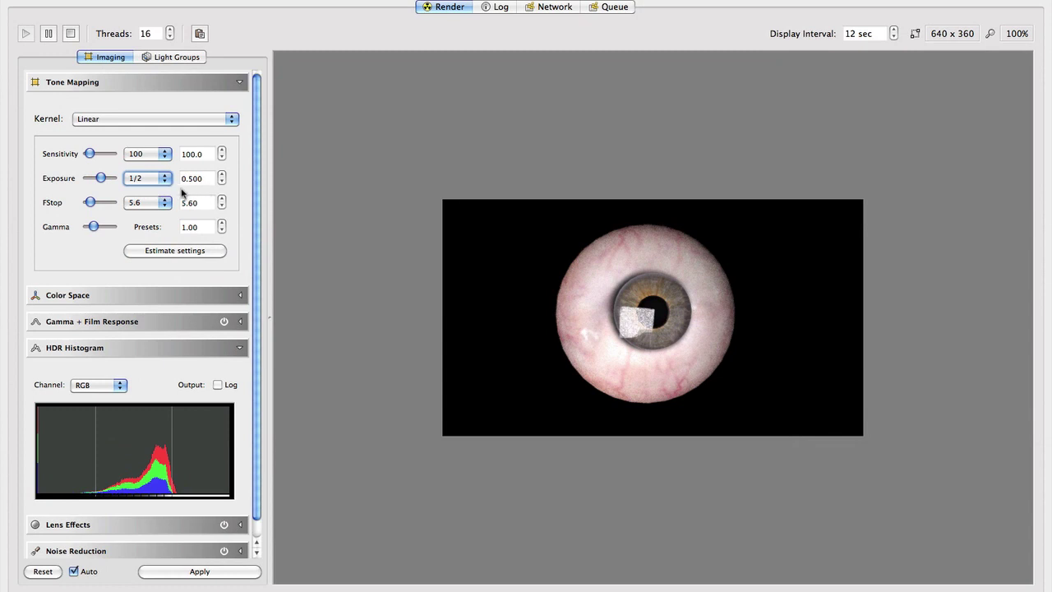
Lower LuxRender's Tone Mapping sensitivity from 100 to 80, then to 64.
left_click(153, 154)
left_click(146, 143)
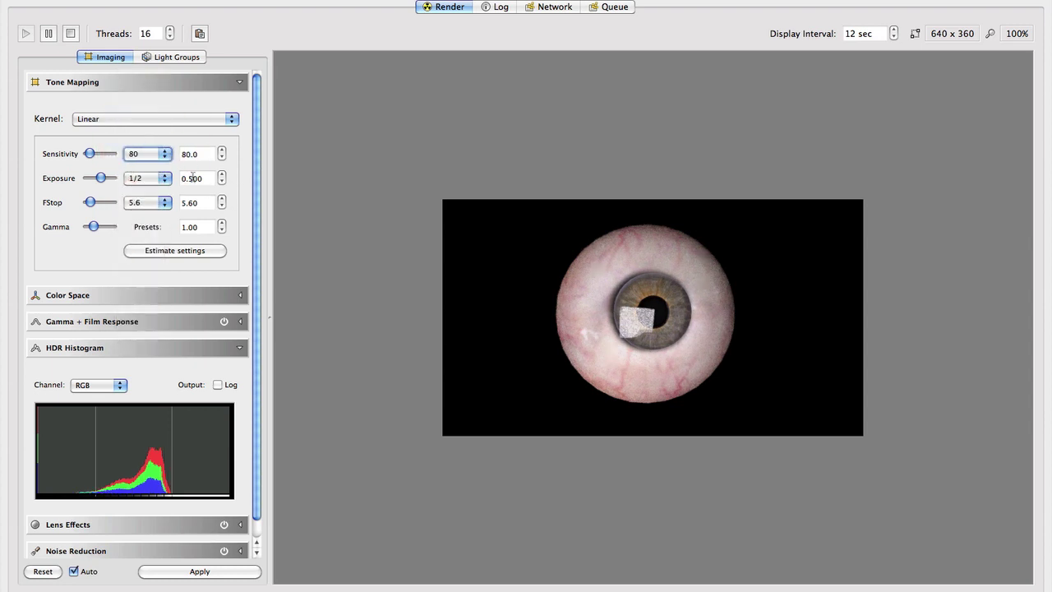
left_click(164, 156)
left_click(155, 142)
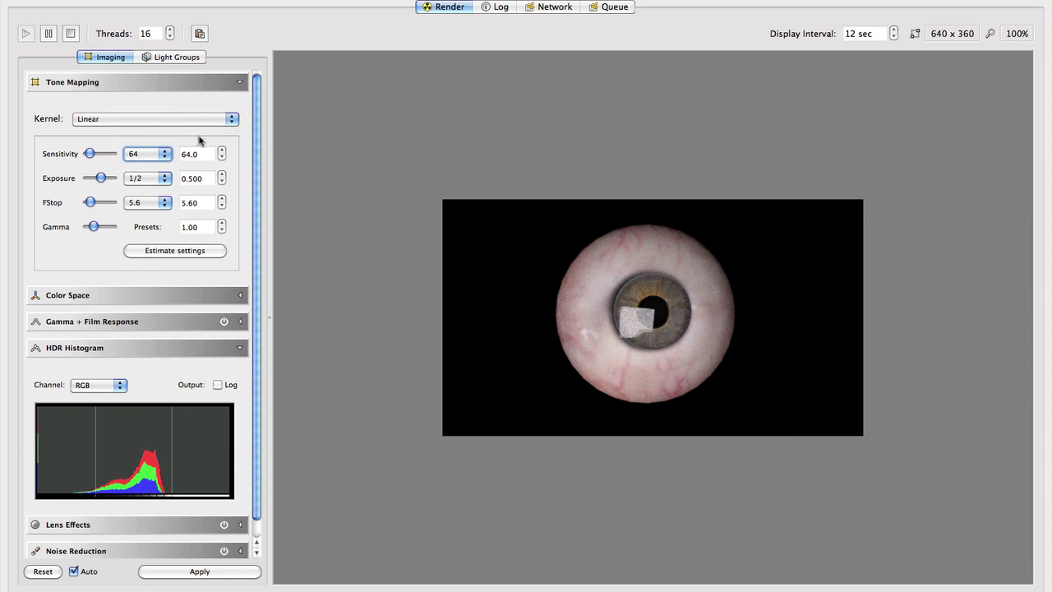